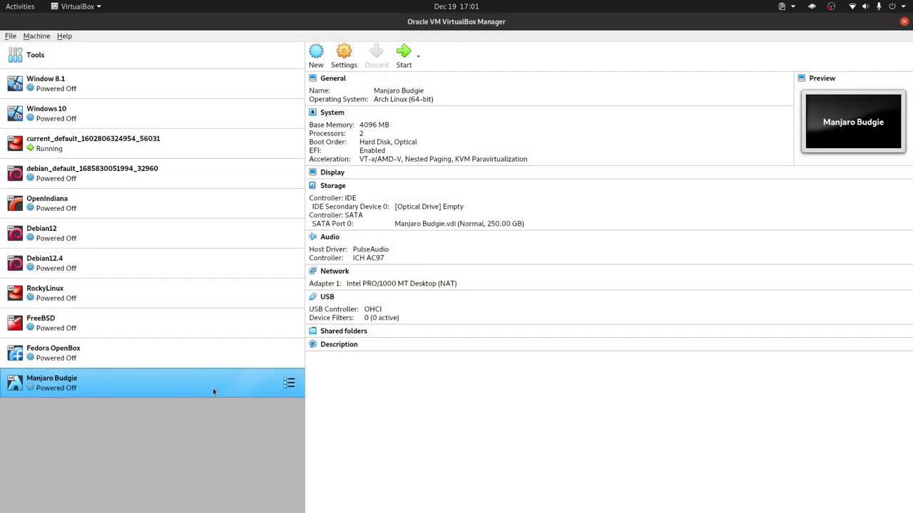
Step: Boot the Manjaro Budgie VM from the Manjaro ISO using 'Boot with open source drivers'
double_click(213, 391)
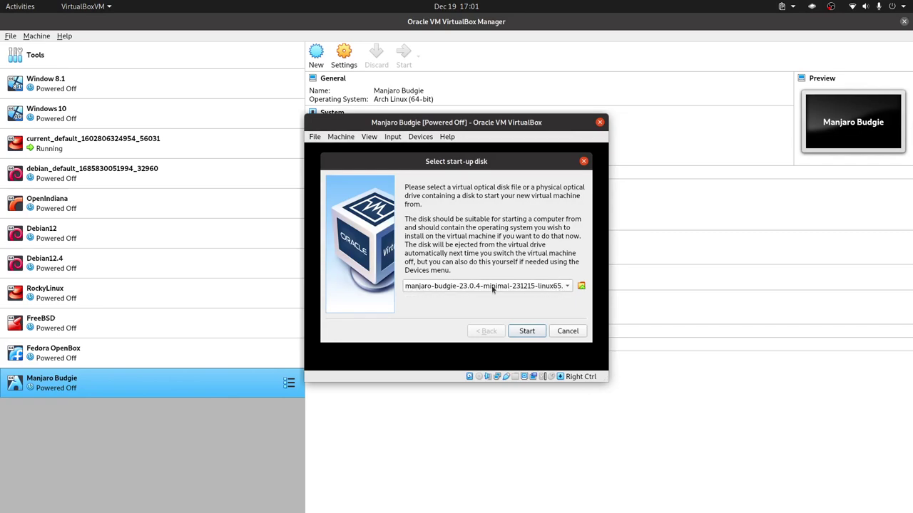
click(526, 331)
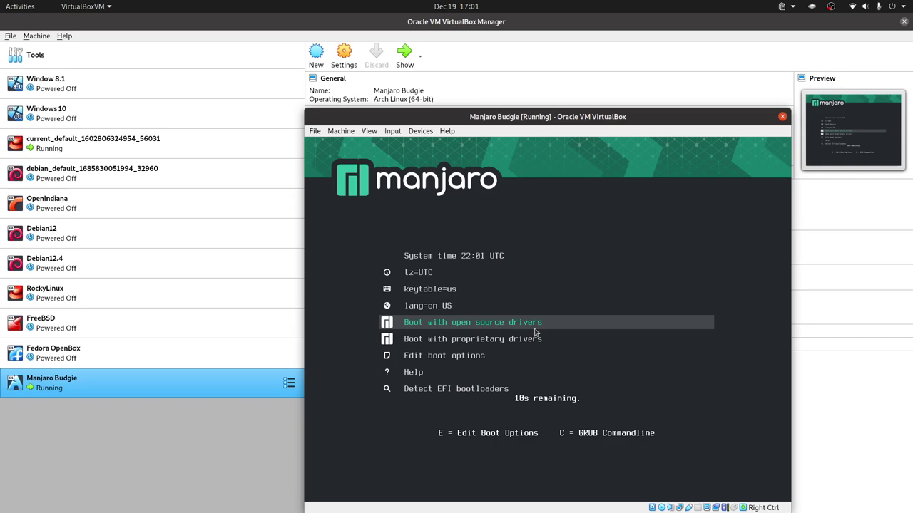
key(Return)
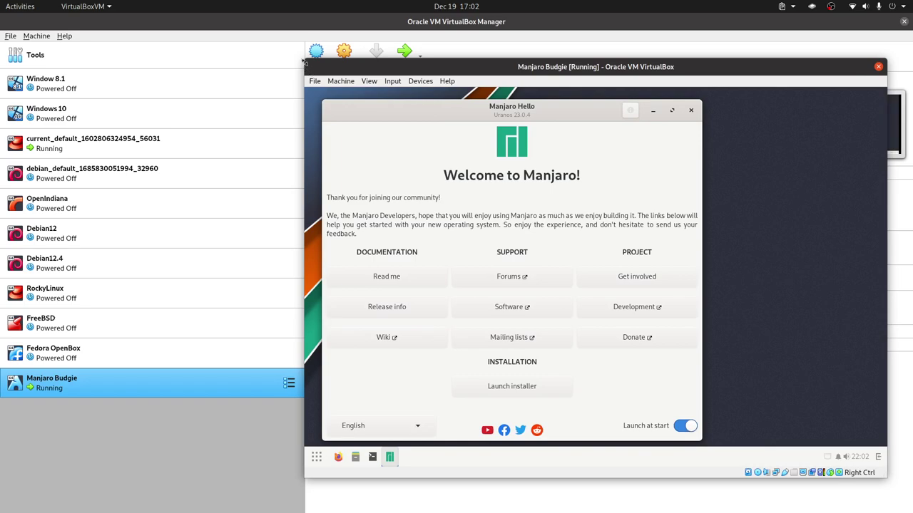
Step: Enlarge the VM window, close Manjaro Hello, and launch Install Manjaro Linux from the app menu
drag(303, 60, 241, 22)
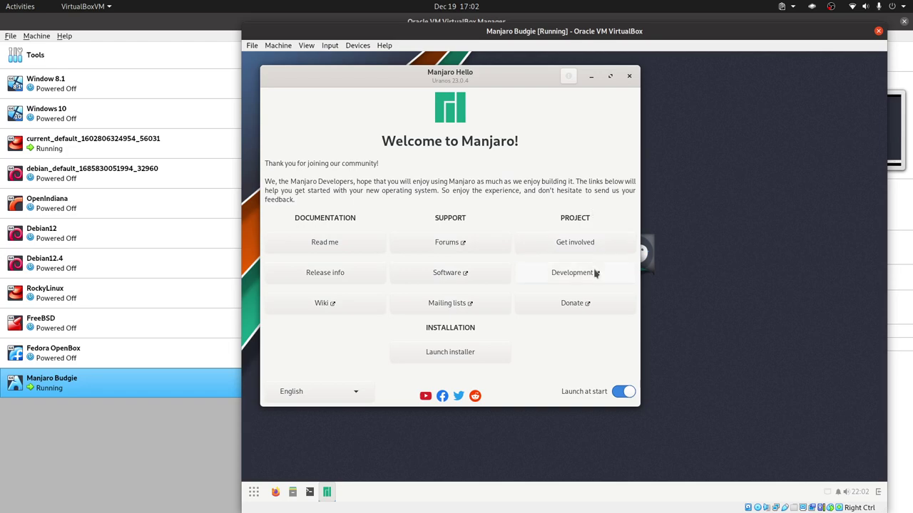
click(629, 76)
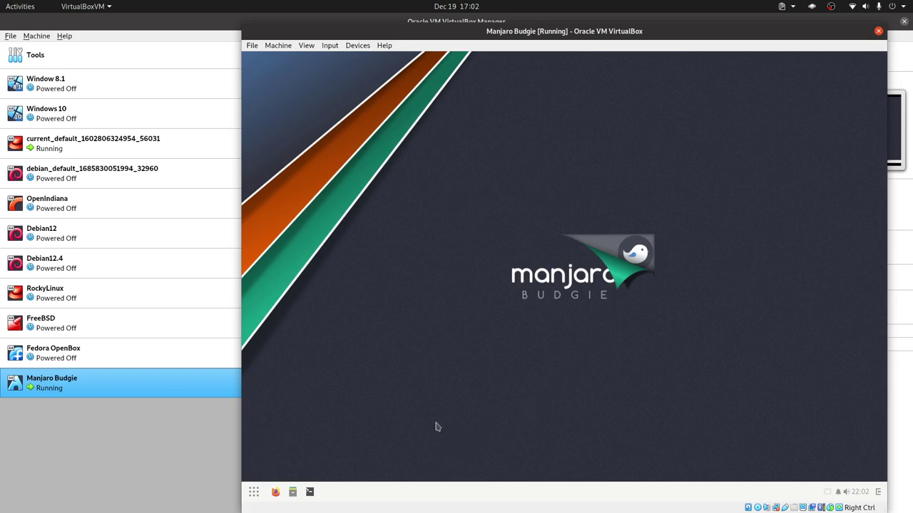
click(253, 492)
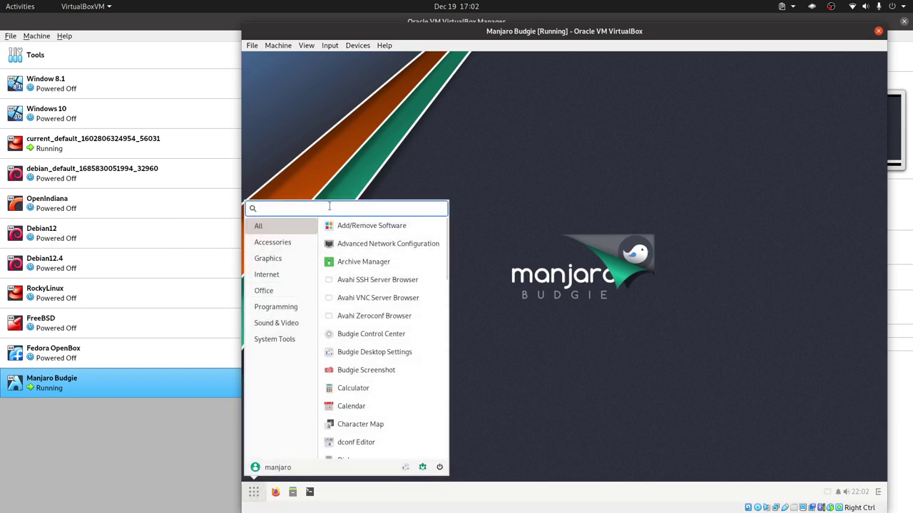
text(in)
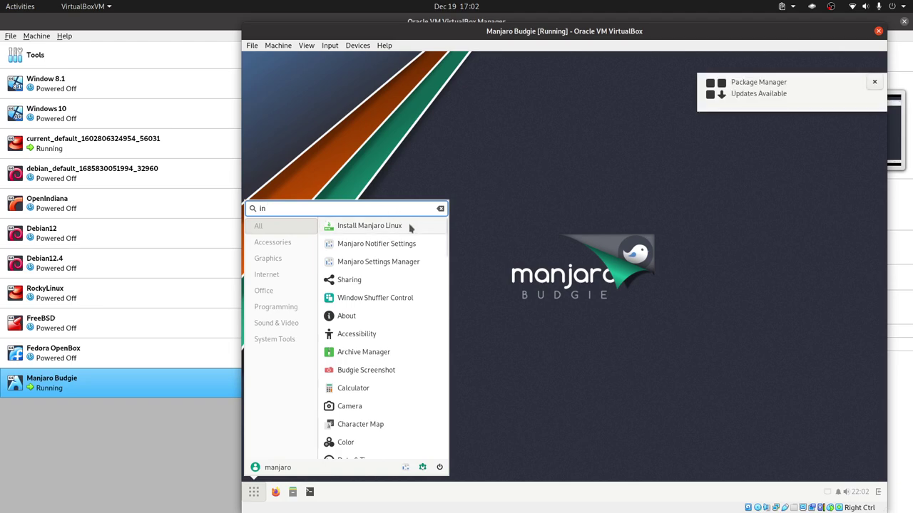
click(394, 227)
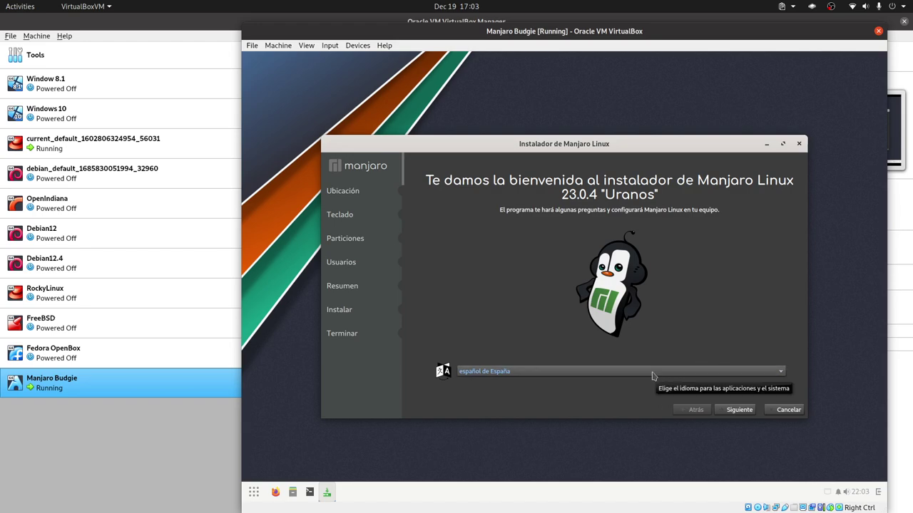
Step: Pass the welcome page, keep the Guayaquil time zone, and choose the English (US) keyboard layout
click(737, 410)
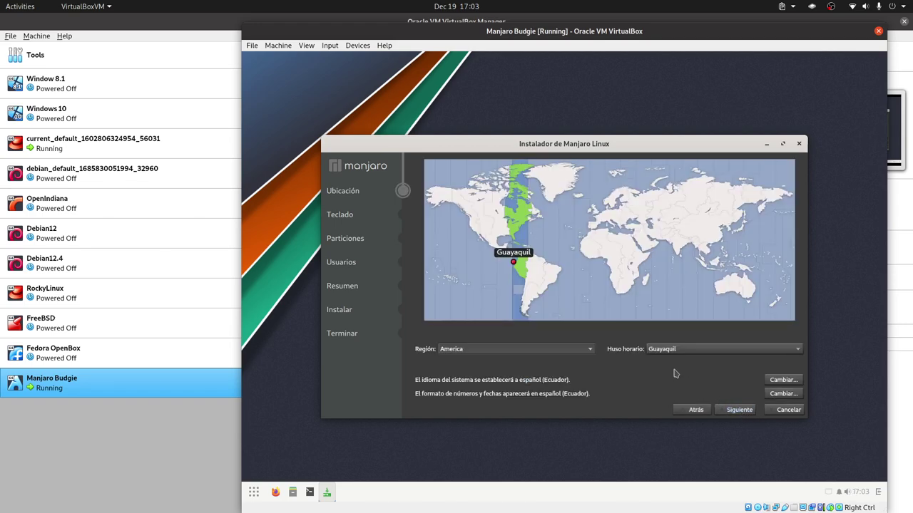
click(738, 410)
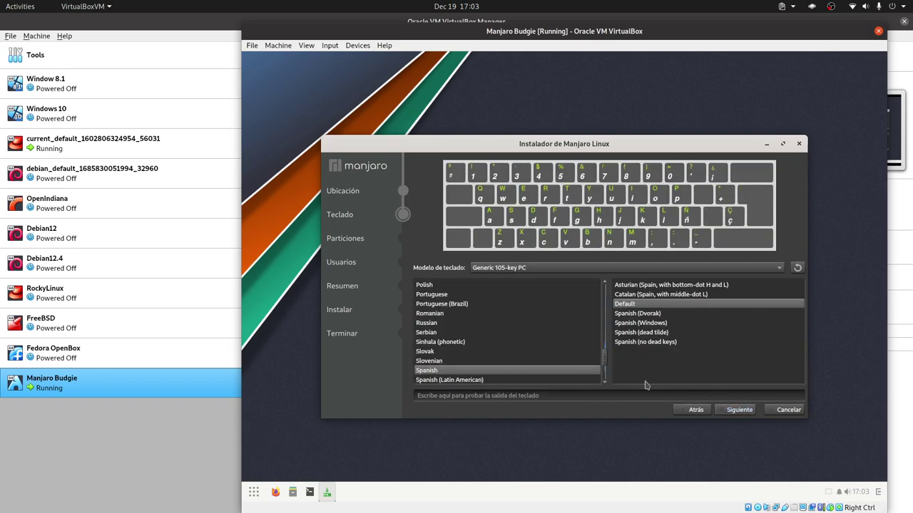
scroll(516, 342, up, 10)
scroll(516, 342, up, 6)
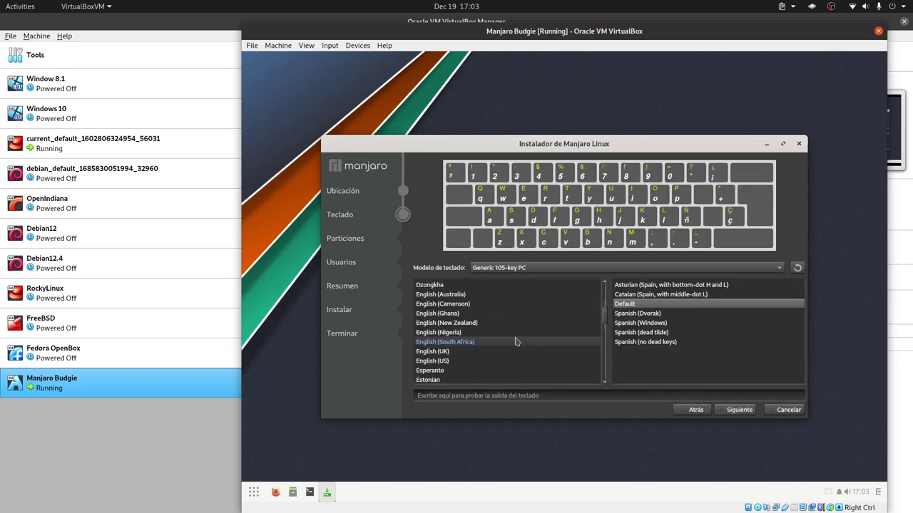
scroll(517, 343, down, 2)
click(457, 332)
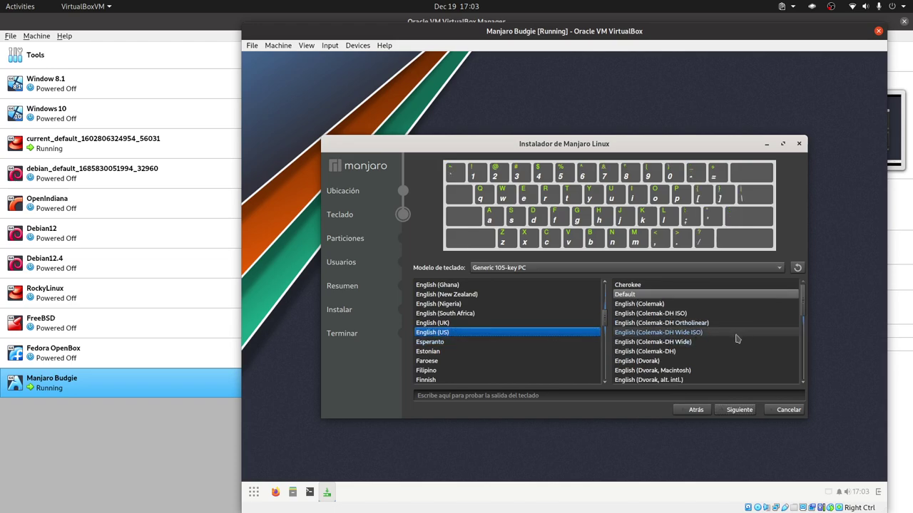
Step: Pick the 'English (US, intl., with dead keys)' variant and continue to partitioning
scroll(734, 341, down, 1)
scroll(734, 341, down, 3)
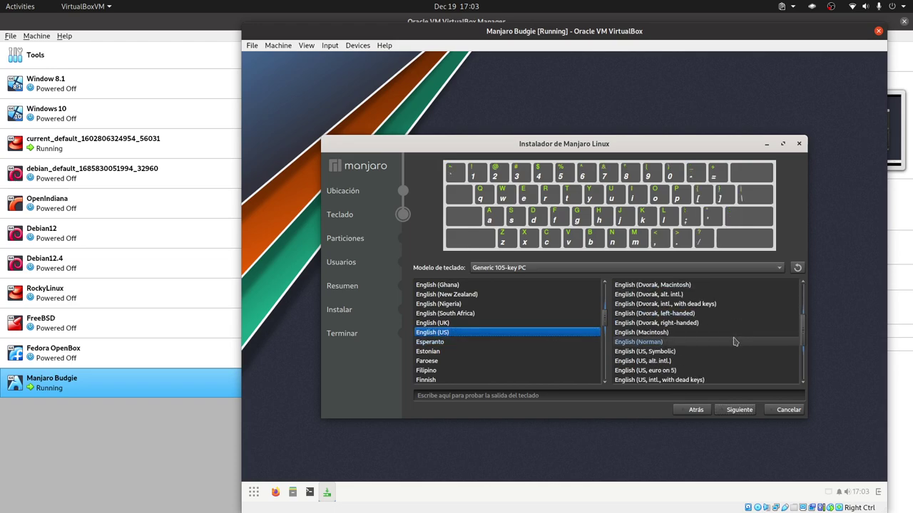
scroll(734, 341, down, 2)
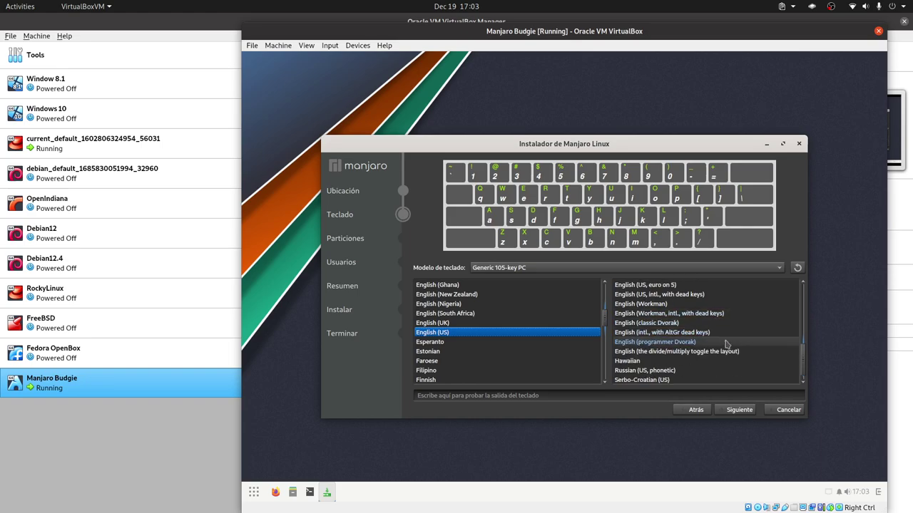
scroll(725, 345, down, 1)
scroll(725, 345, up, 4)
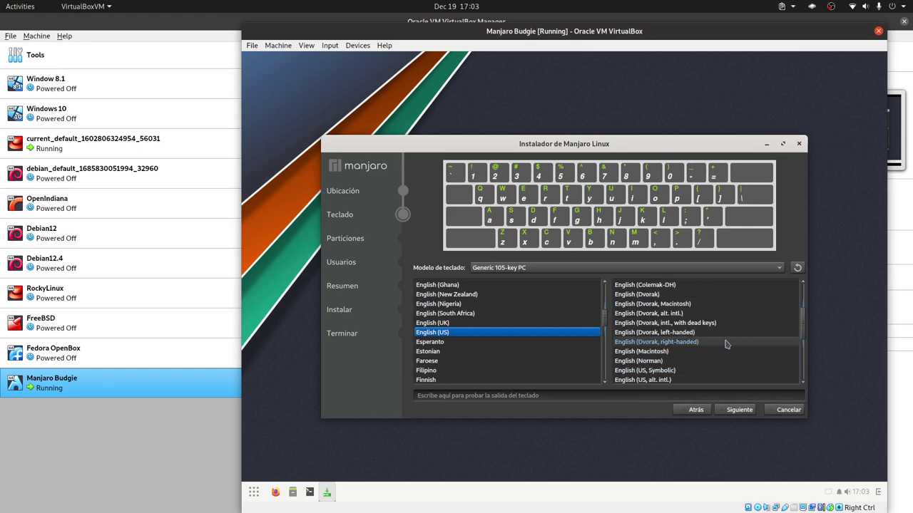
scroll(726, 345, up, 2)
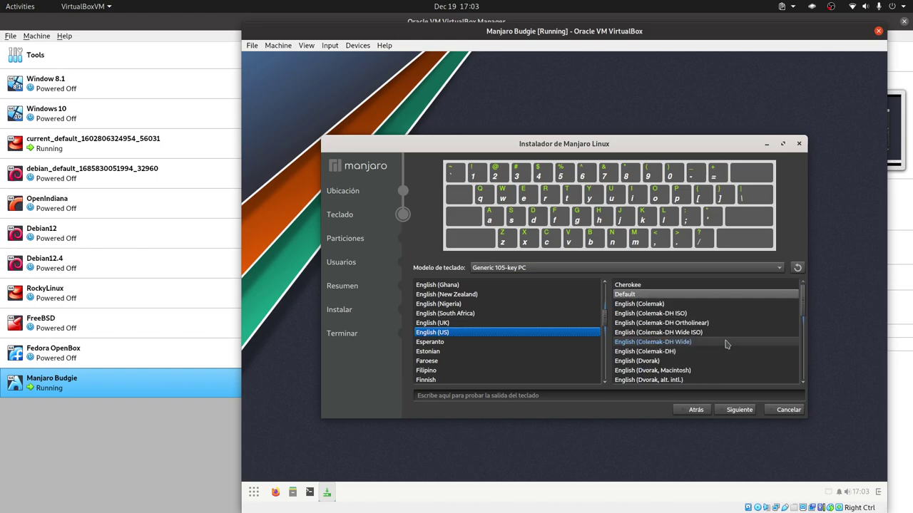
scroll(726, 345, down, 4)
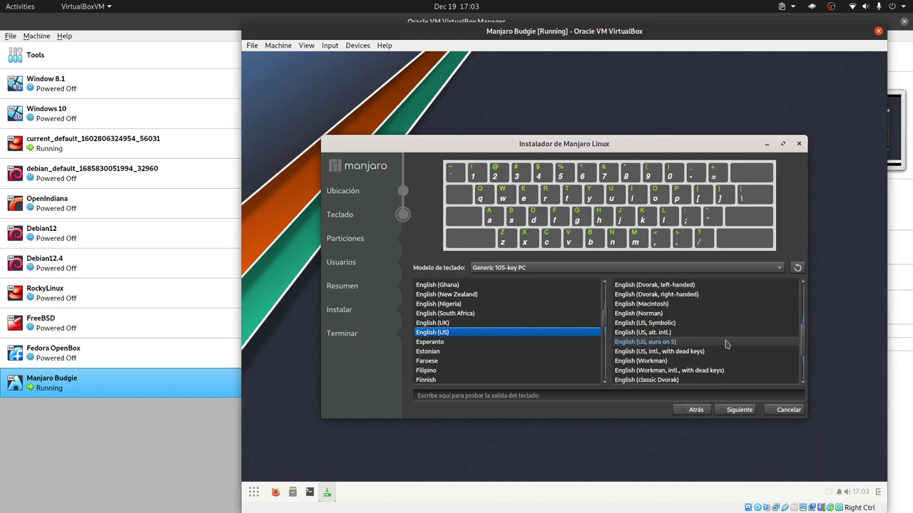
click(685, 351)
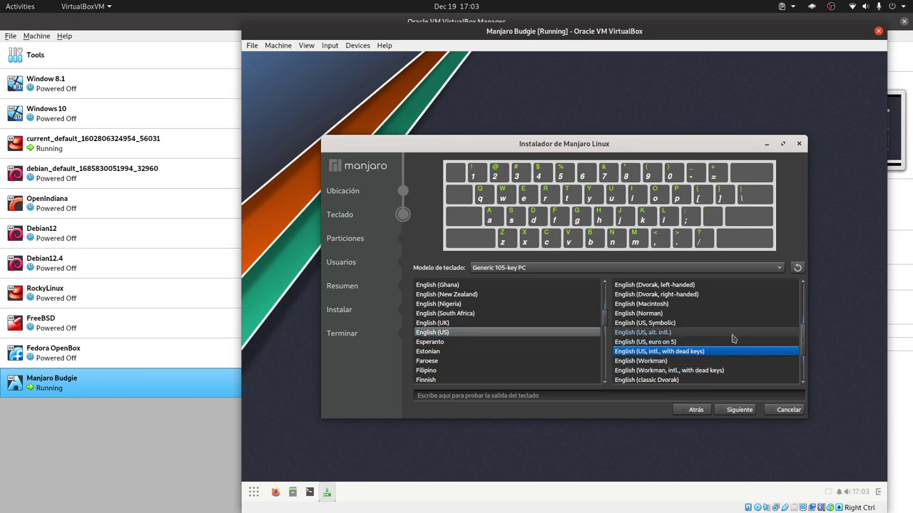
click(745, 409)
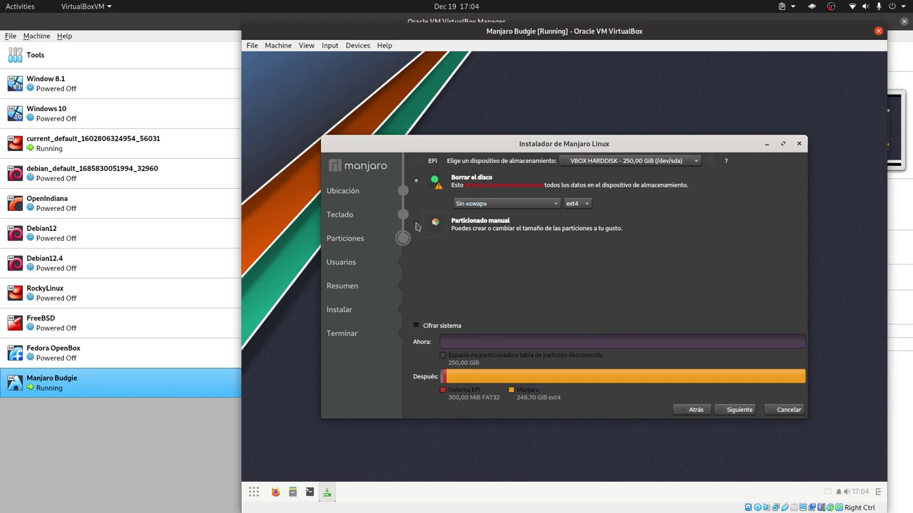
Step: Choose Particionado manual and create a new GPT partition table on the 250 GiB disk
click(417, 226)
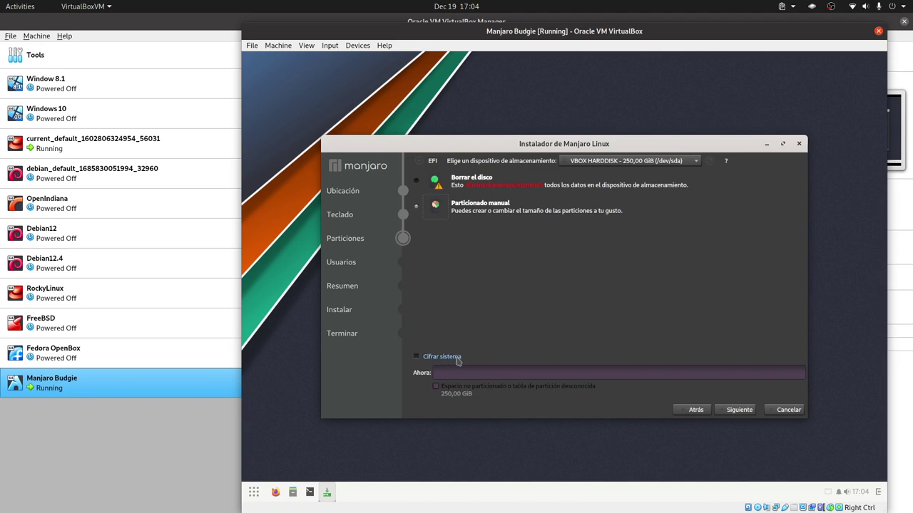
click(755, 414)
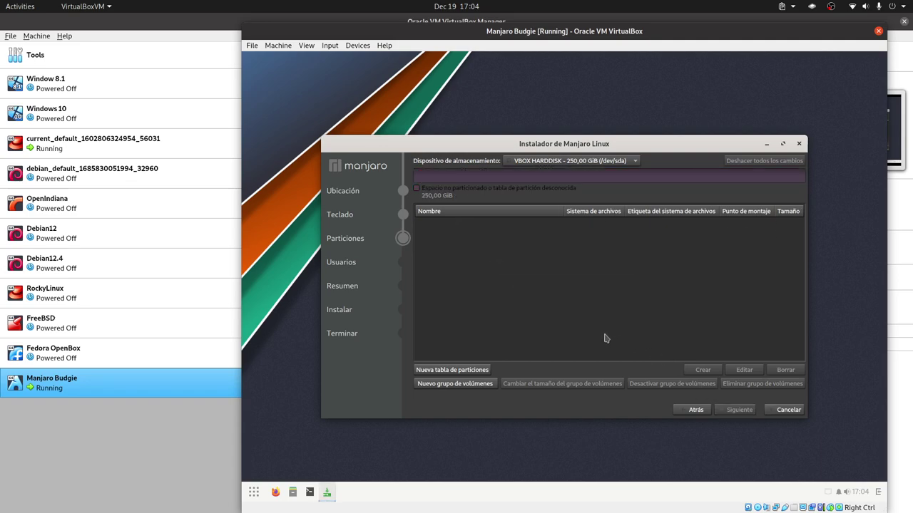
click(467, 371)
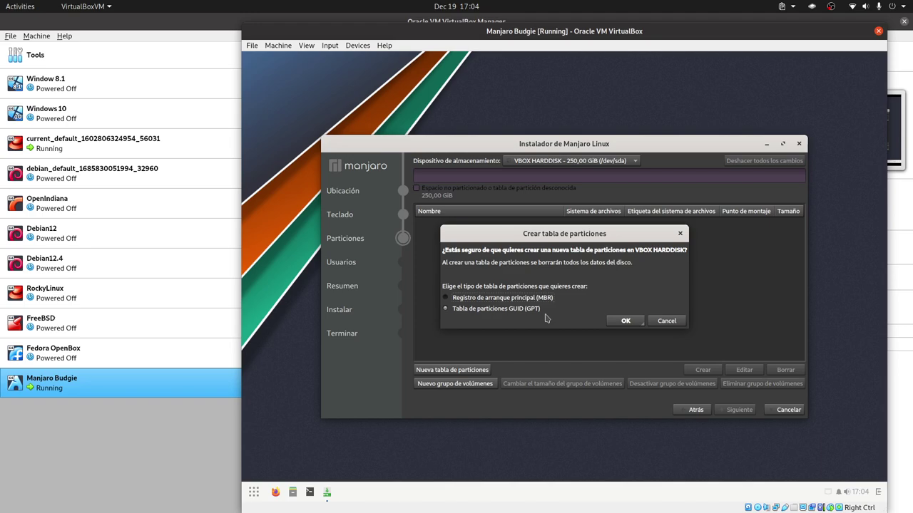
click(626, 321)
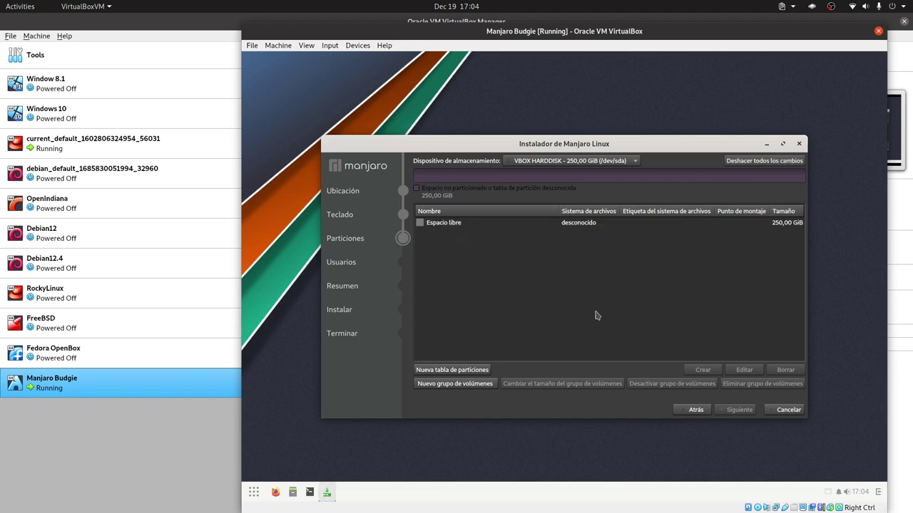
Step: Create a 512 MiB fat32 partition with the boot flag, mounted at /boot/efi
click(574, 224)
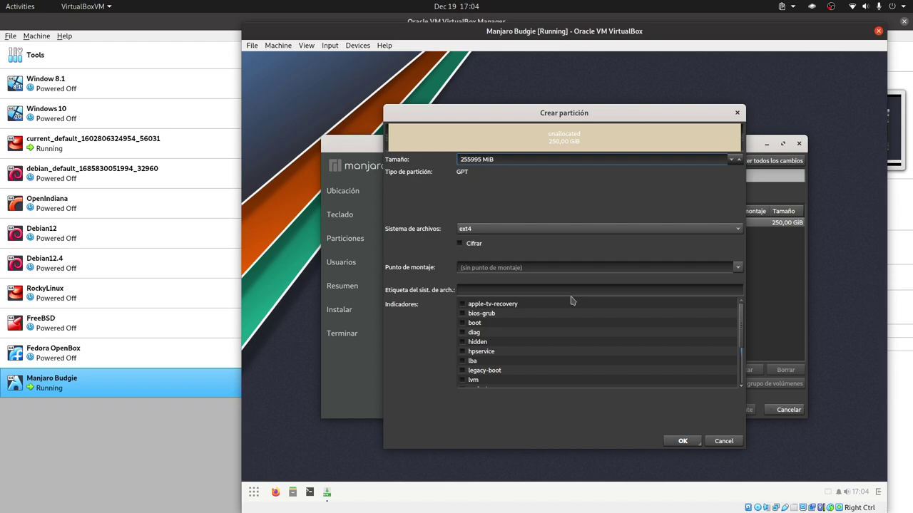
click(471, 326)
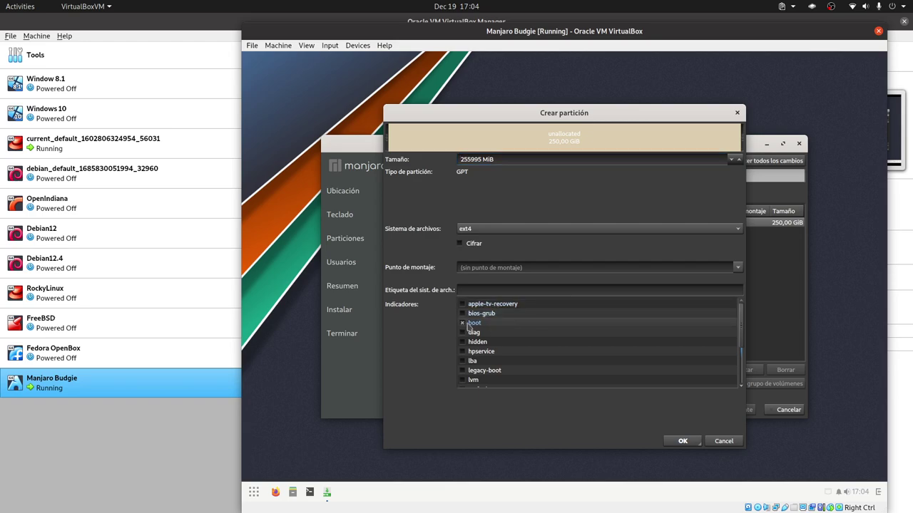
click(699, 231)
click(505, 296)
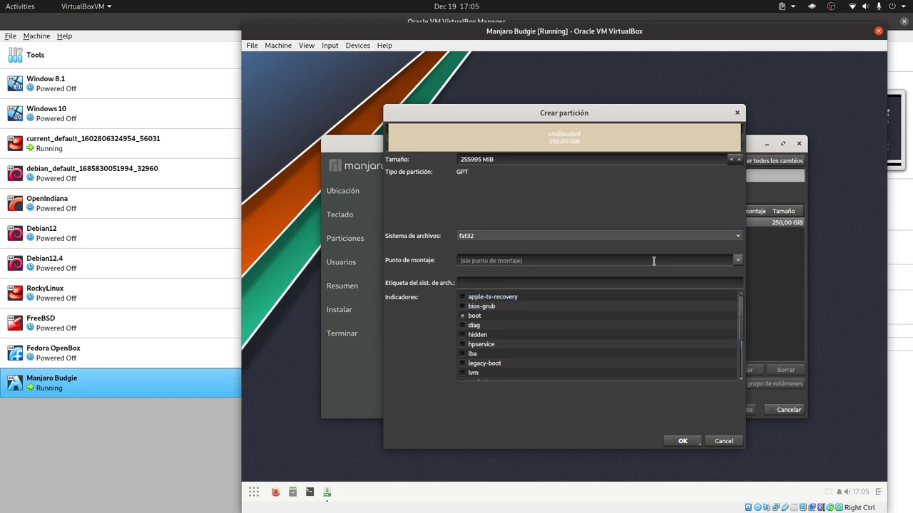
click(737, 260)
click(510, 292)
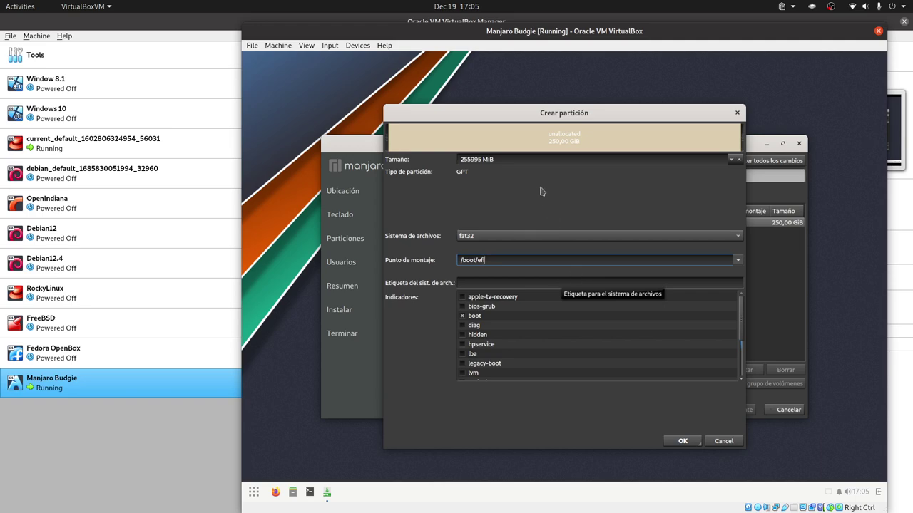
key(shift+Tab)
key(shift+Tab)
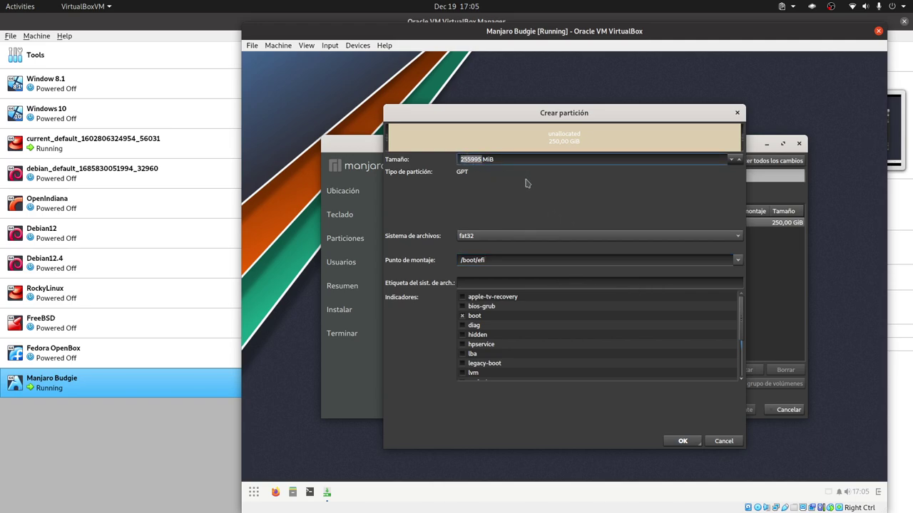
text(512)
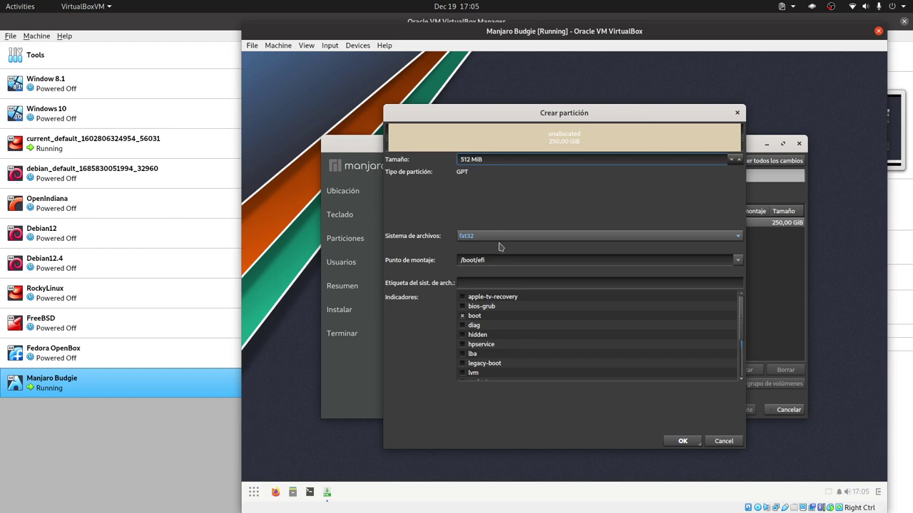
click(682, 440)
click(614, 232)
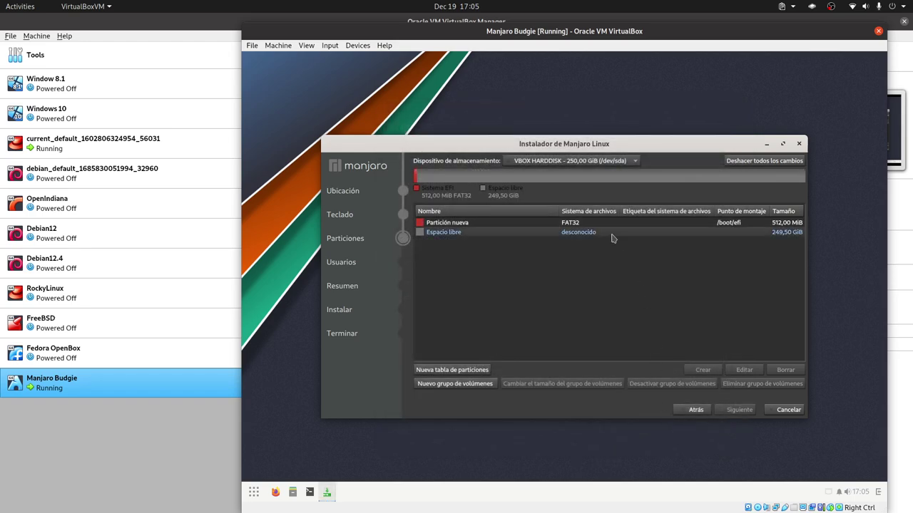
Step: Create a 30720 MiB (30 GiB) ext4 partition mounted at / in the free space
click(703, 369)
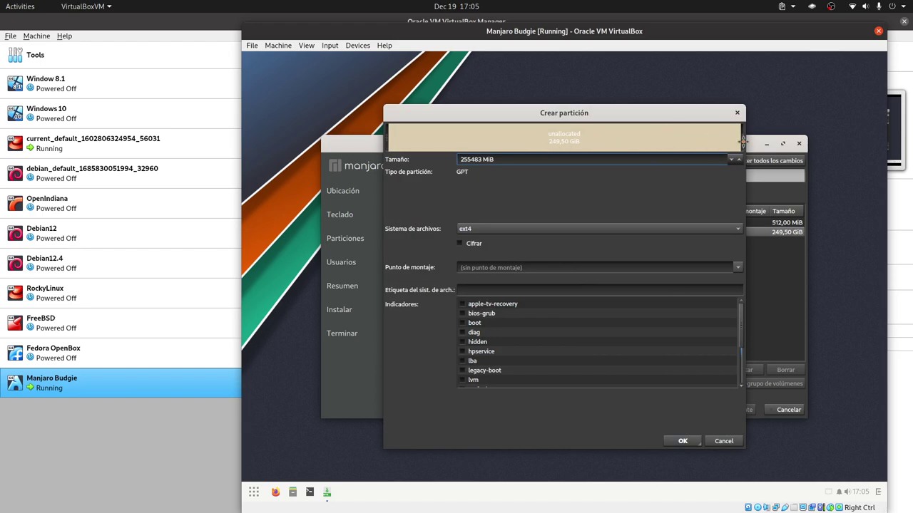
drag(741, 141, 431, 153)
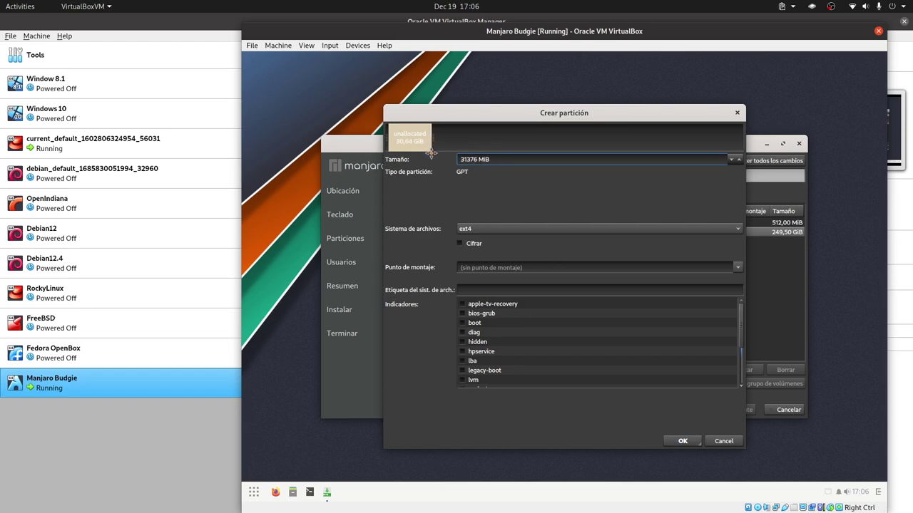
double_click(497, 161)
text(30720)
click(738, 268)
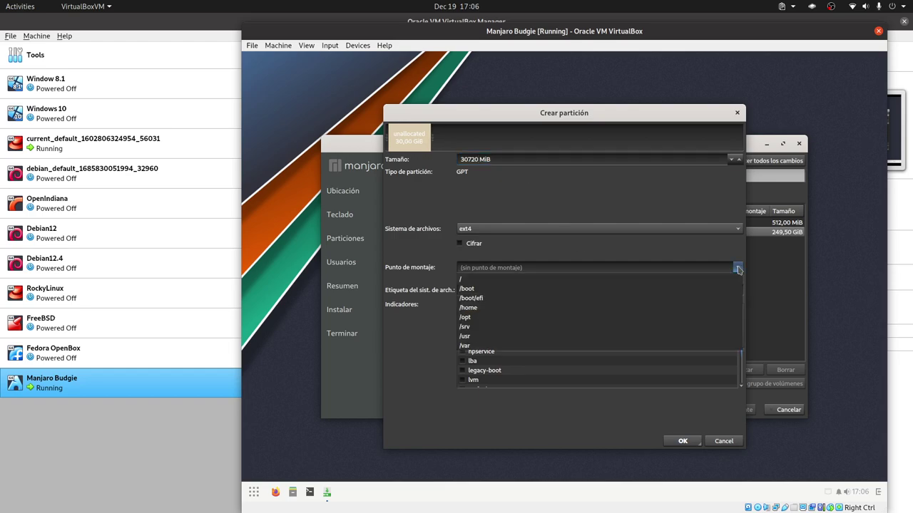
click(575, 284)
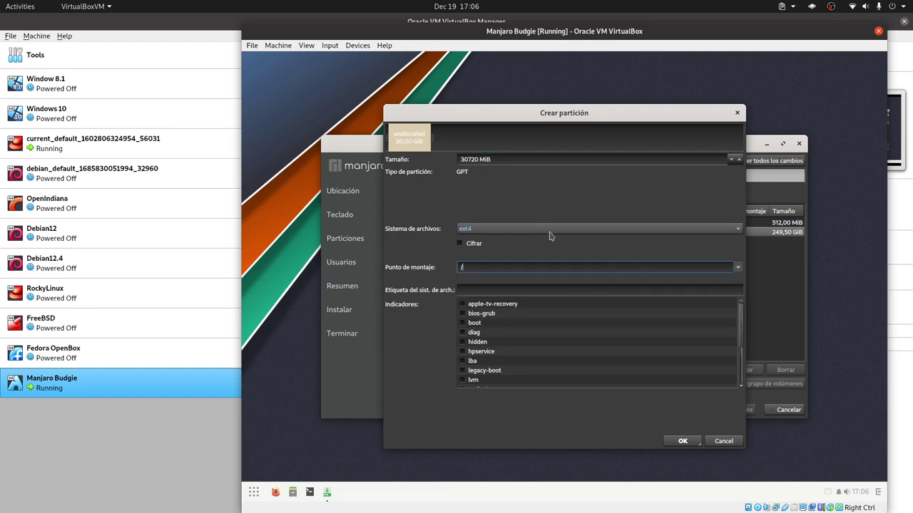
click(619, 229)
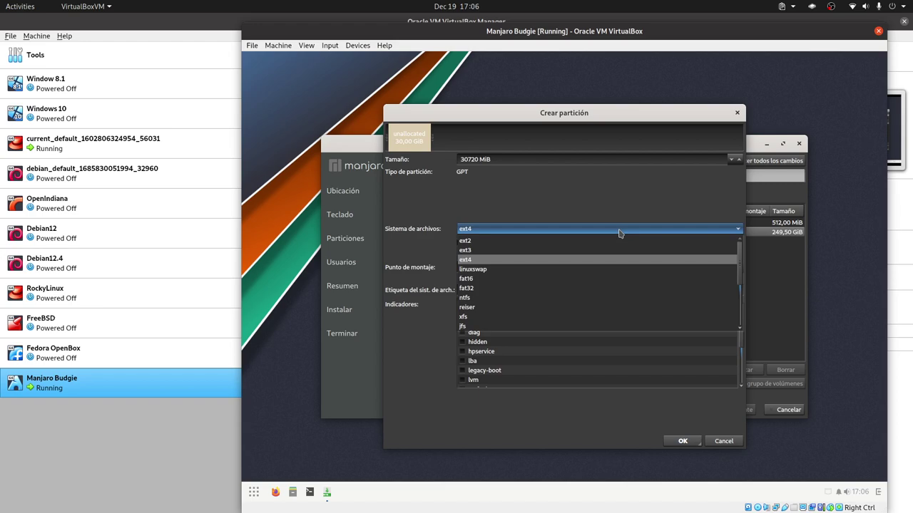
click(620, 231)
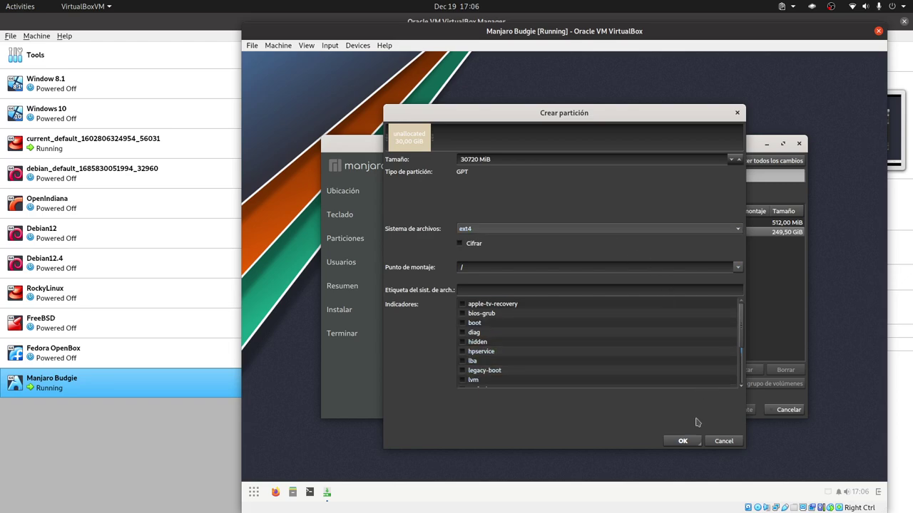
click(682, 440)
click(597, 243)
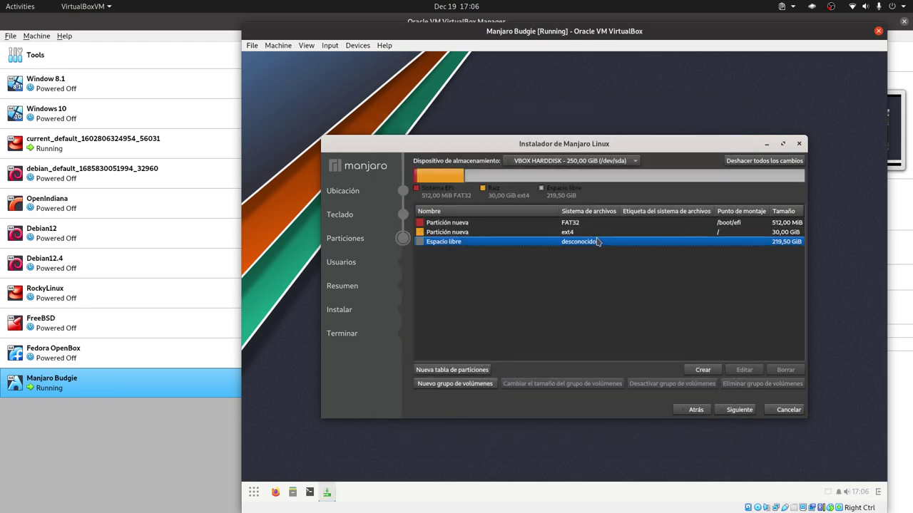
Step: Create a 215,05 GiB ext4 /home partition, leaving 4,44 GiB free for swap
click(702, 369)
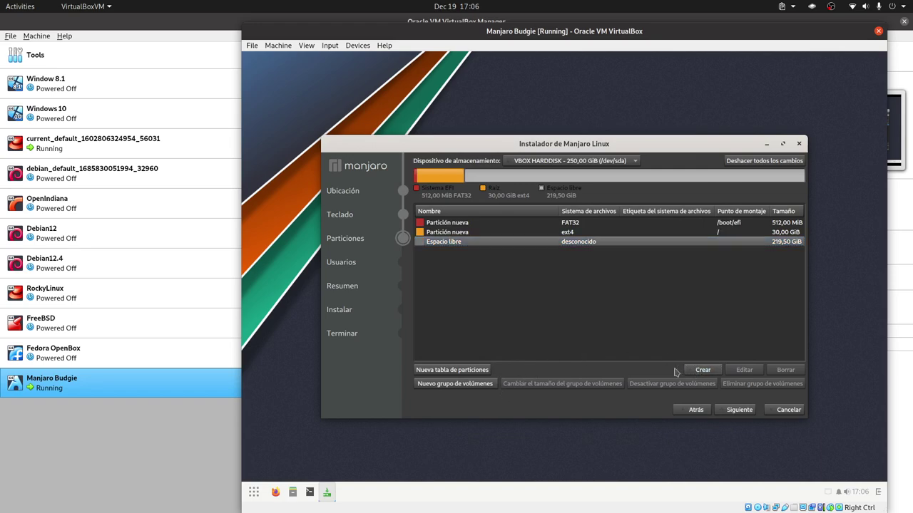
click(738, 267)
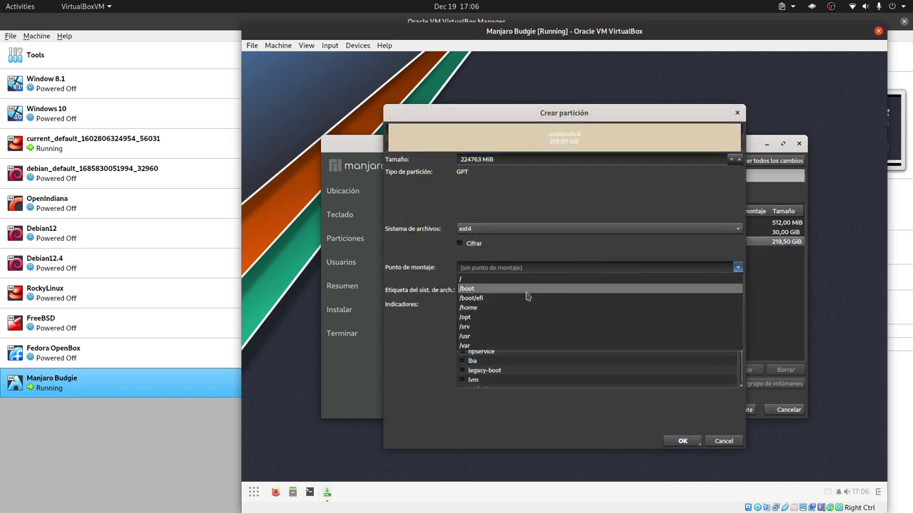
click(500, 311)
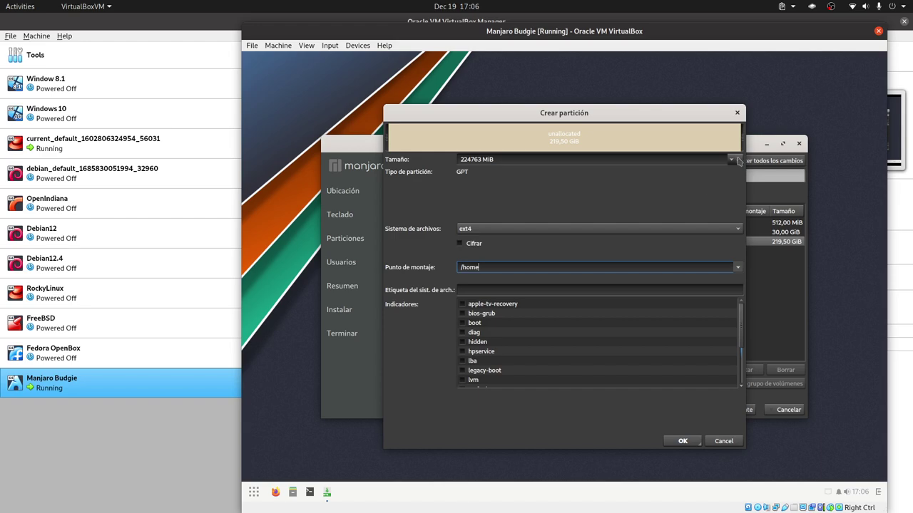
drag(739, 142, 734, 146)
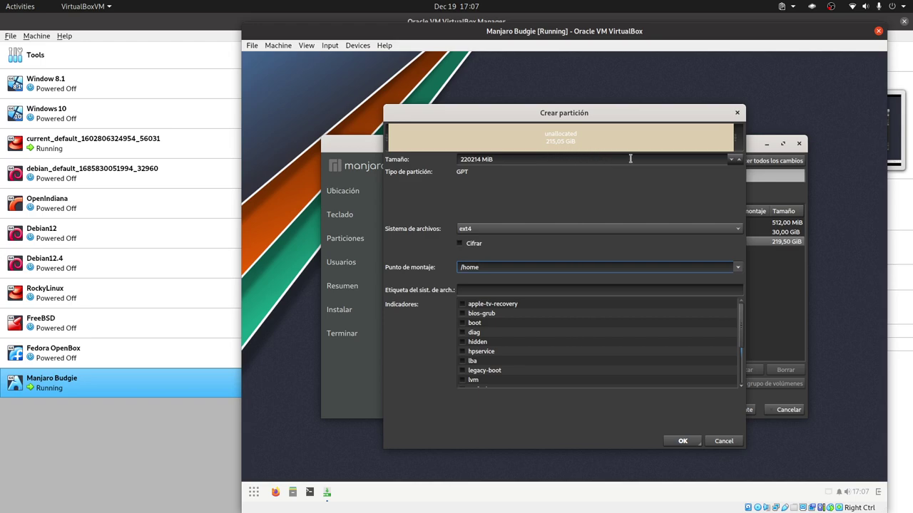
click(683, 441)
click(557, 253)
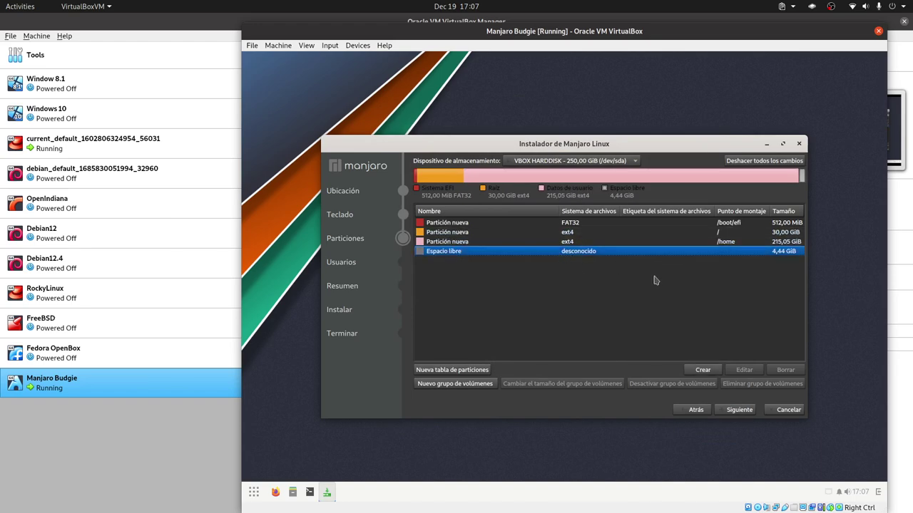
Step: Fill the last 4,44 GiB of free space with a linuxswap partition
click(703, 369)
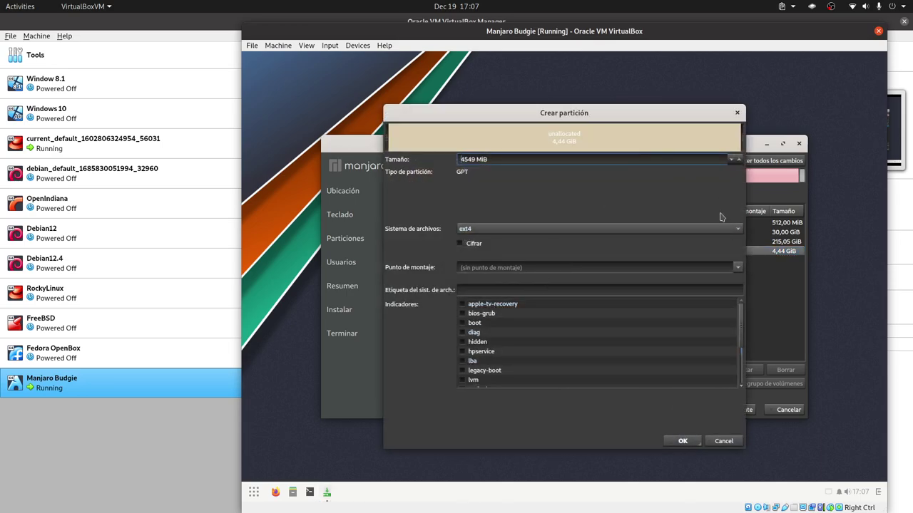
click(735, 228)
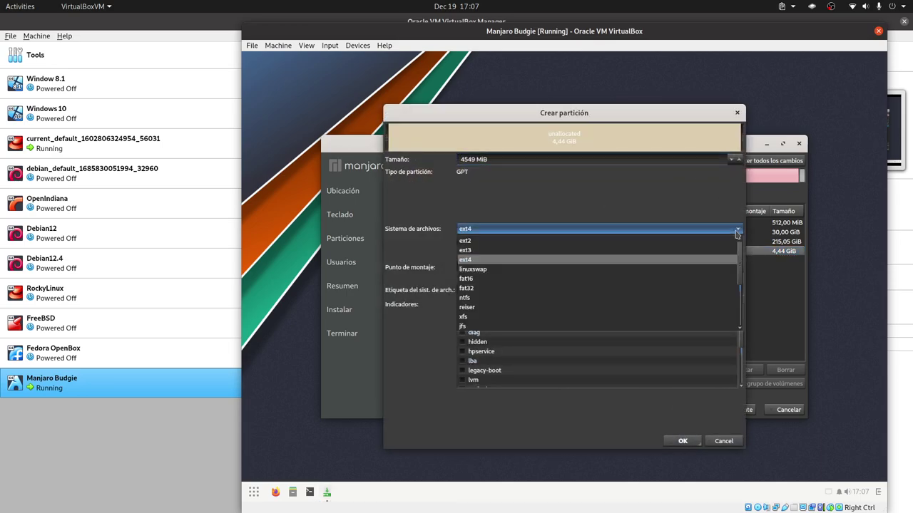
click(511, 275)
click(682, 440)
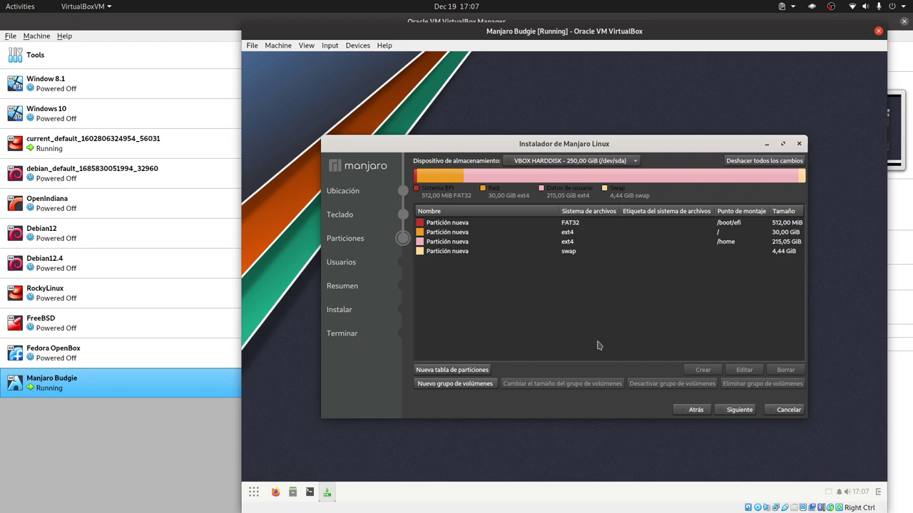
Step: Continue from the Particiones page to the Usuarios account page
click(740, 410)
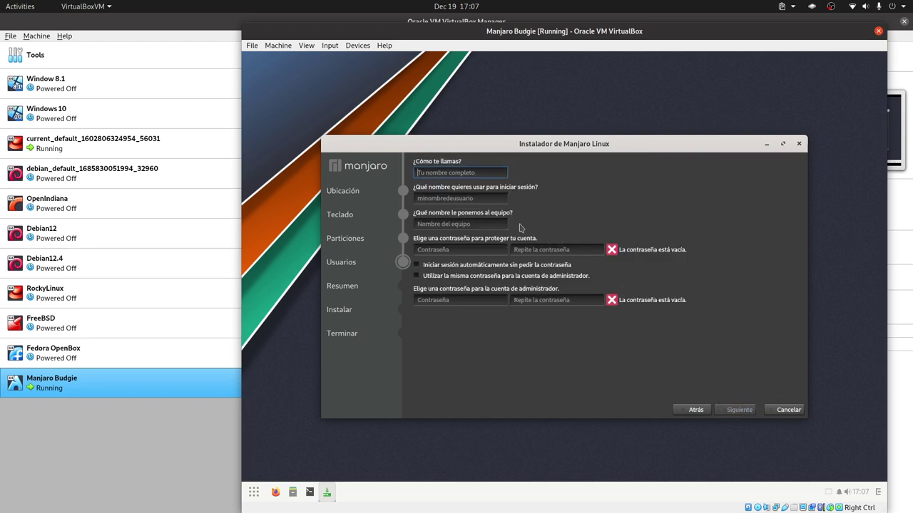
Step: Enter the user's name, set and confirm the password, reuse it for administrator, and continue
text(LibreByte)
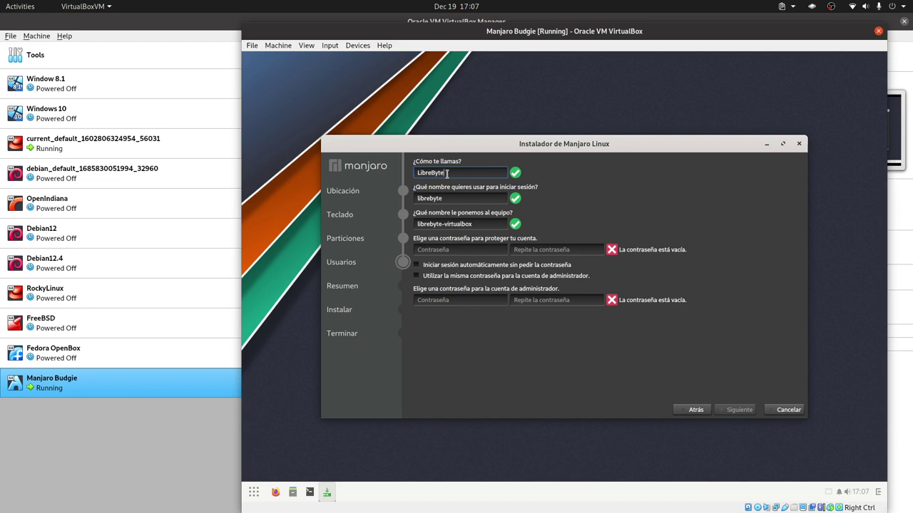
click(459, 250)
text(123)
click(566, 250)
text(123)
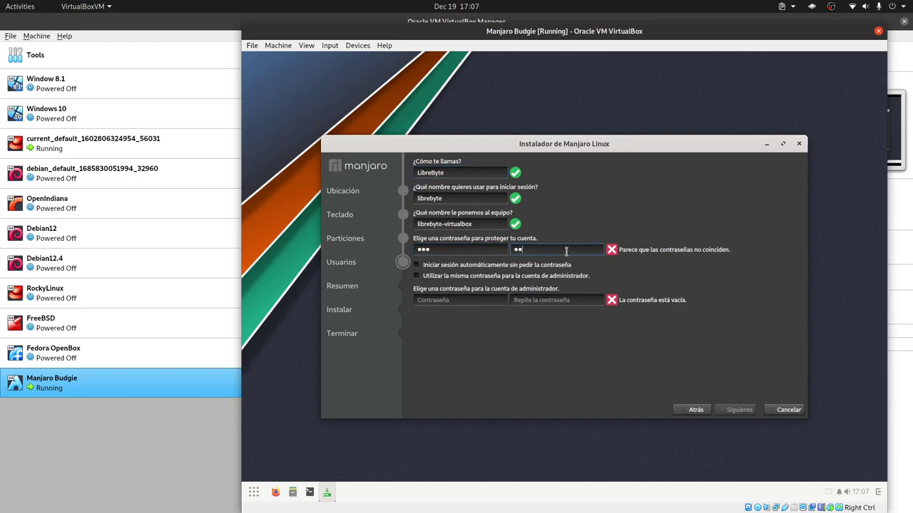
click(536, 276)
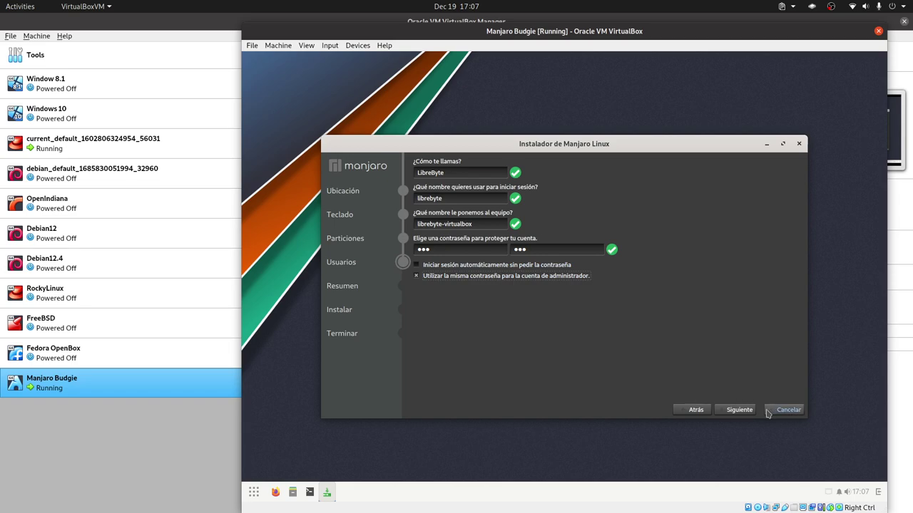
click(739, 410)
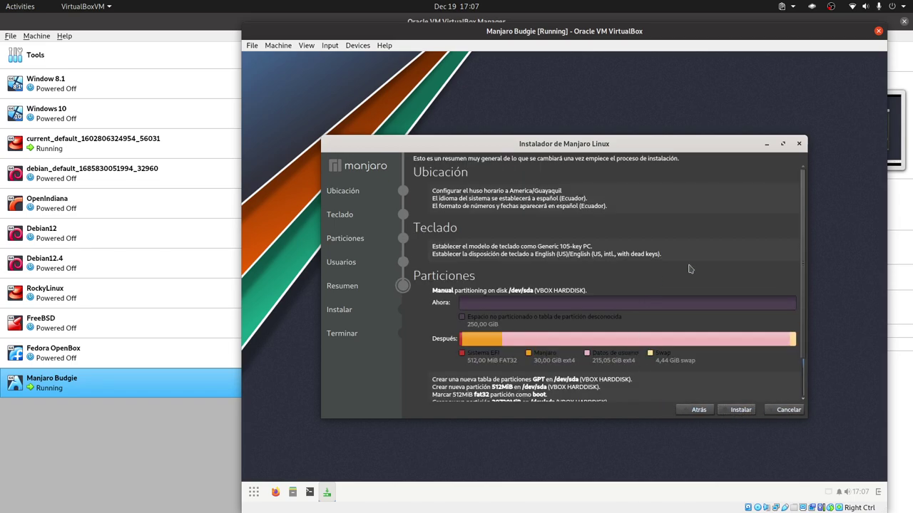
Step: Install Manjaro with the planned partition layout, confirming Instalar ahora, and wait for it to finish
scroll(689, 268, down, 2)
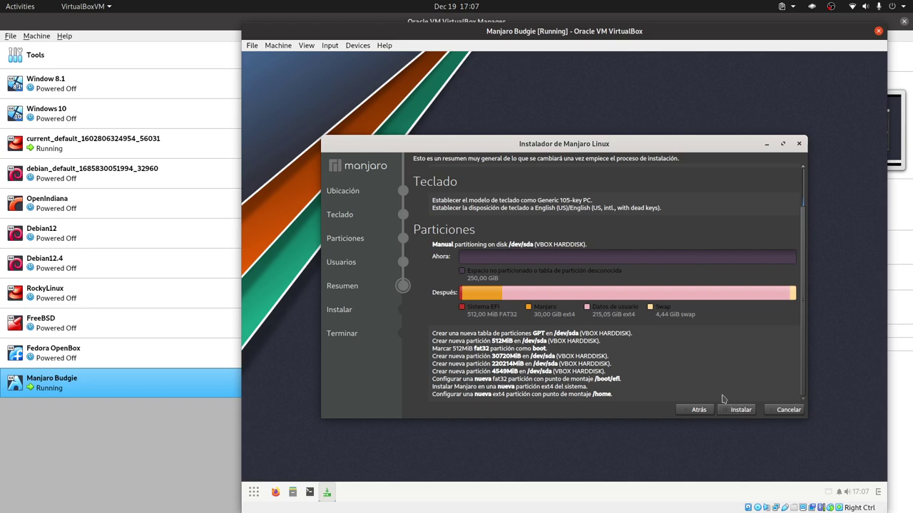
click(741, 412)
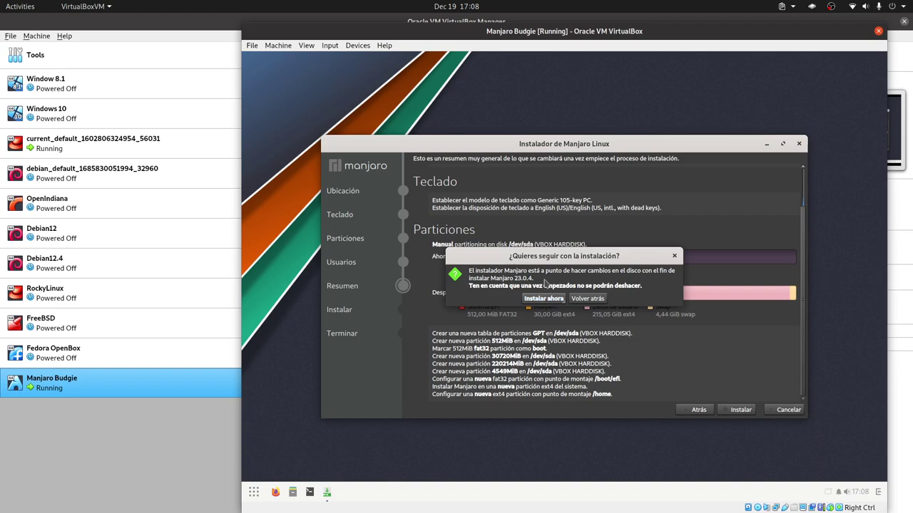
click(539, 302)
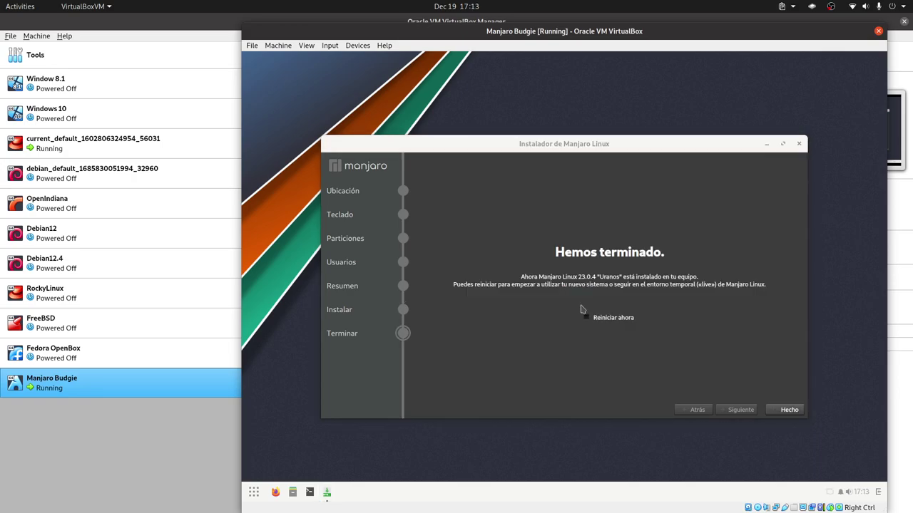
Step: Leave the restart-when-finished option off and close the finished installer
click(585, 317)
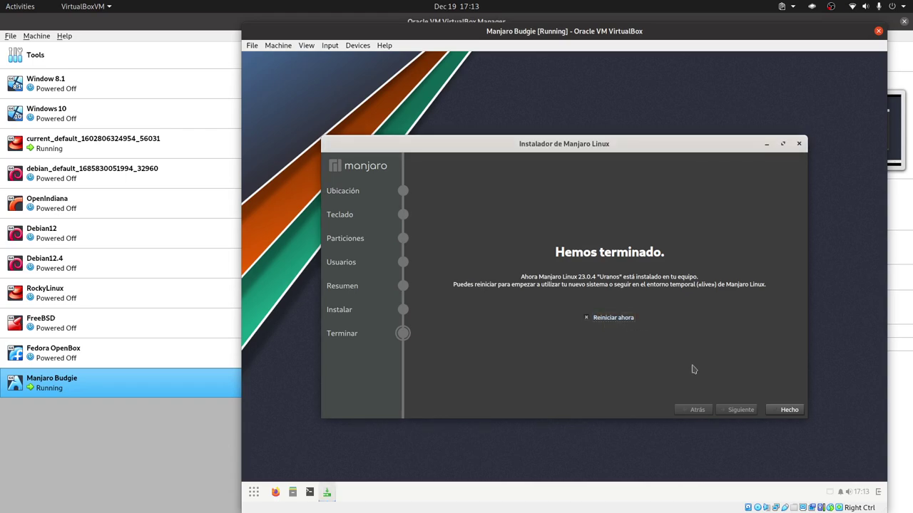
click(611, 325)
click(789, 410)
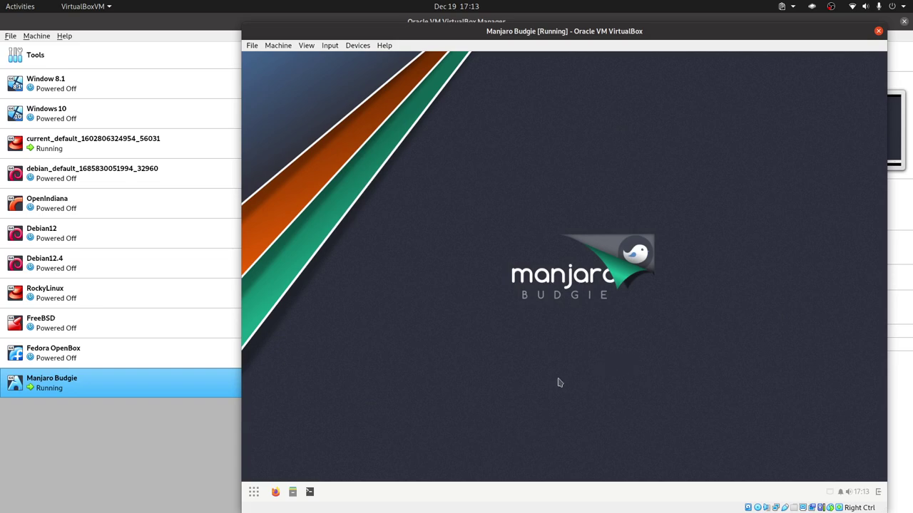
Step: Shut down the guest from the Budgie menu's power options, confirming Shutdown
click(251, 492)
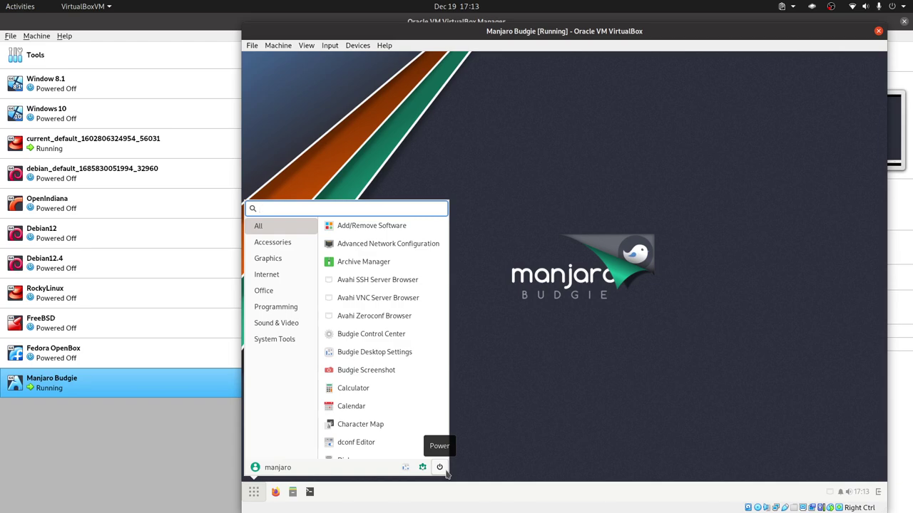
click(441, 468)
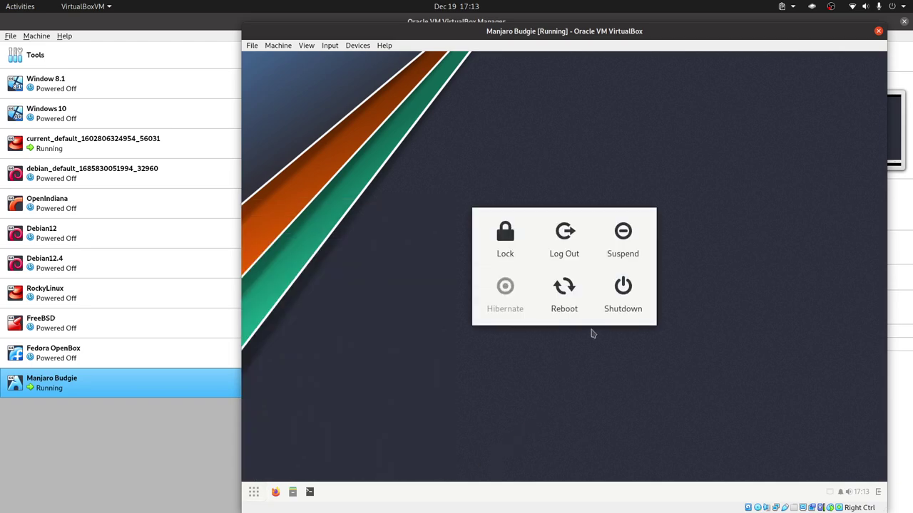
click(626, 304)
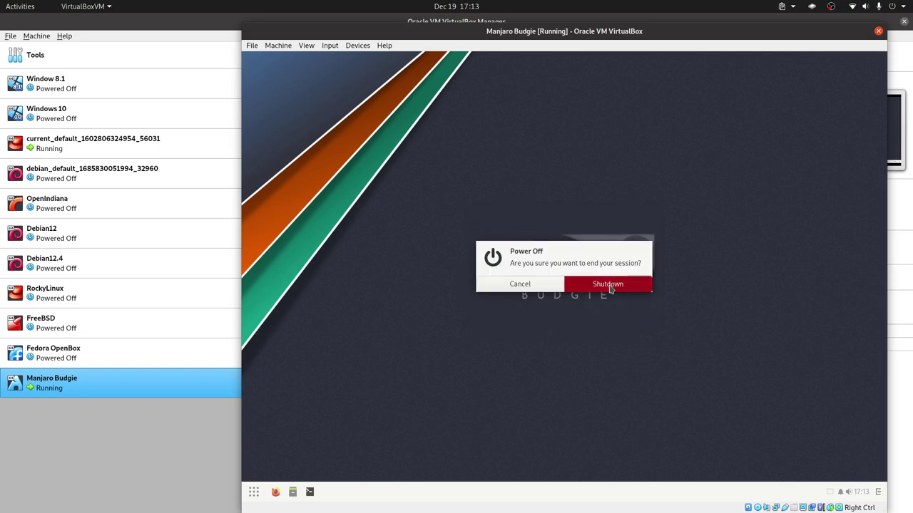
click(611, 290)
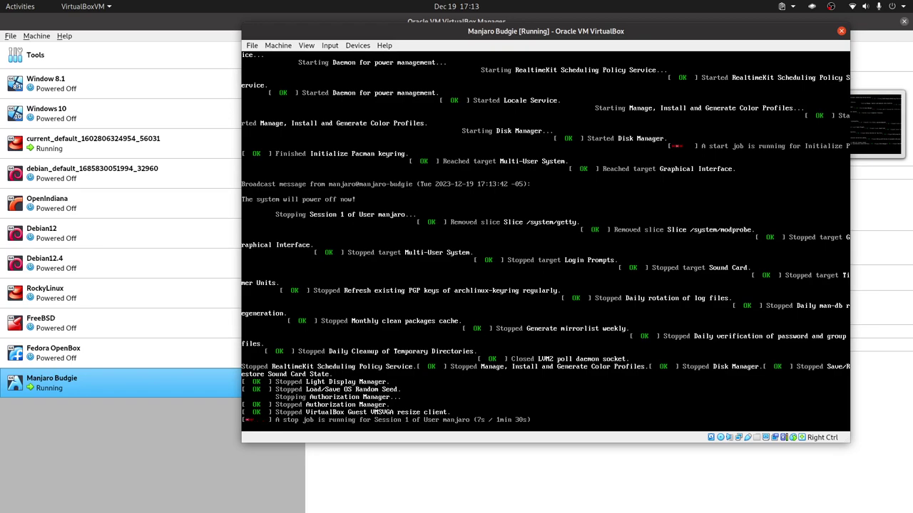
Step: Force the Manjaro Budgie VM off with Close > Power Off, then start it again
right_click(140, 384)
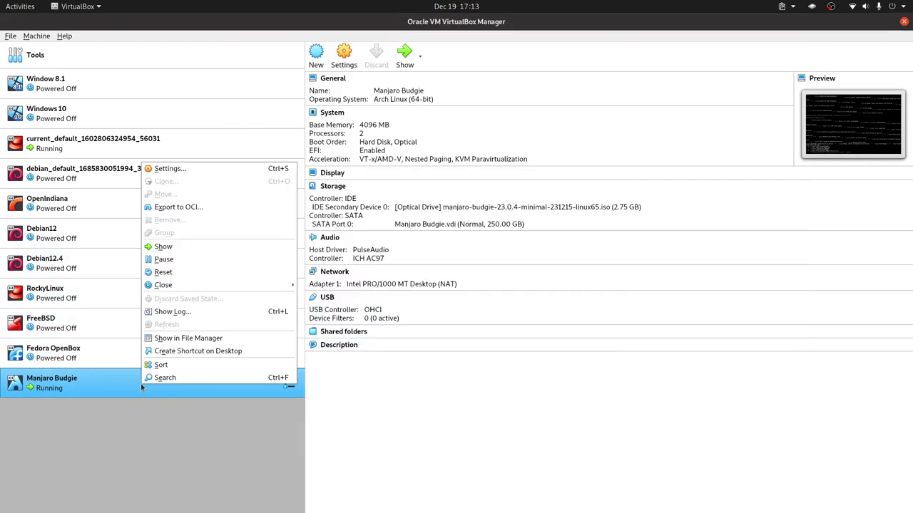
mouse_move(214, 284)
click(328, 311)
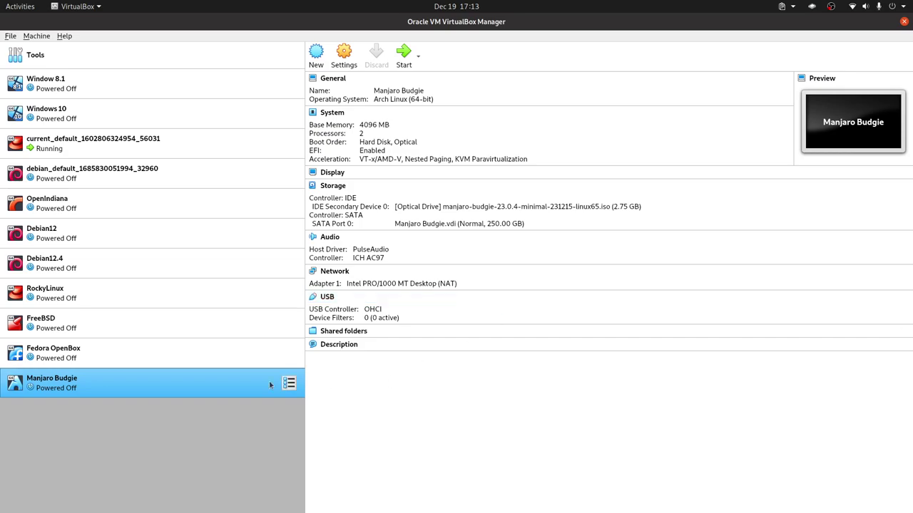
double_click(222, 389)
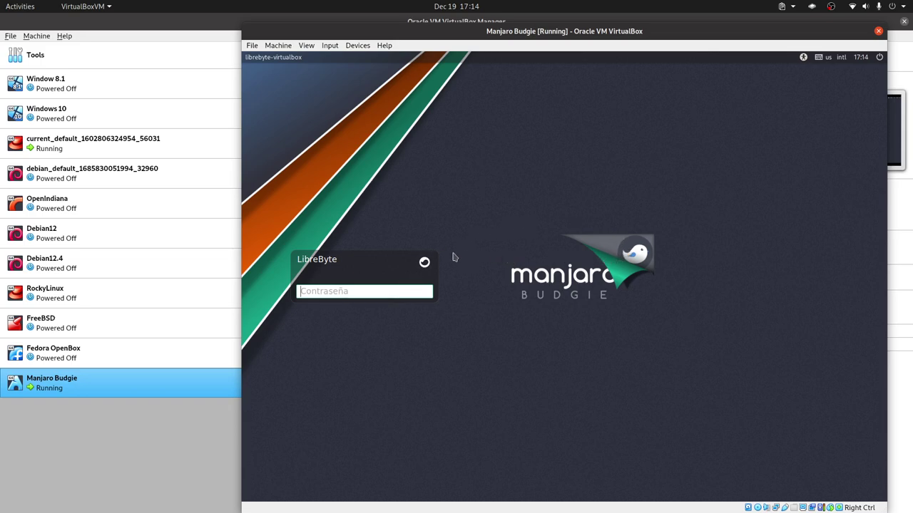
Step: Check the login screen's keyboard layout and power menus without changing anything
click(830, 60)
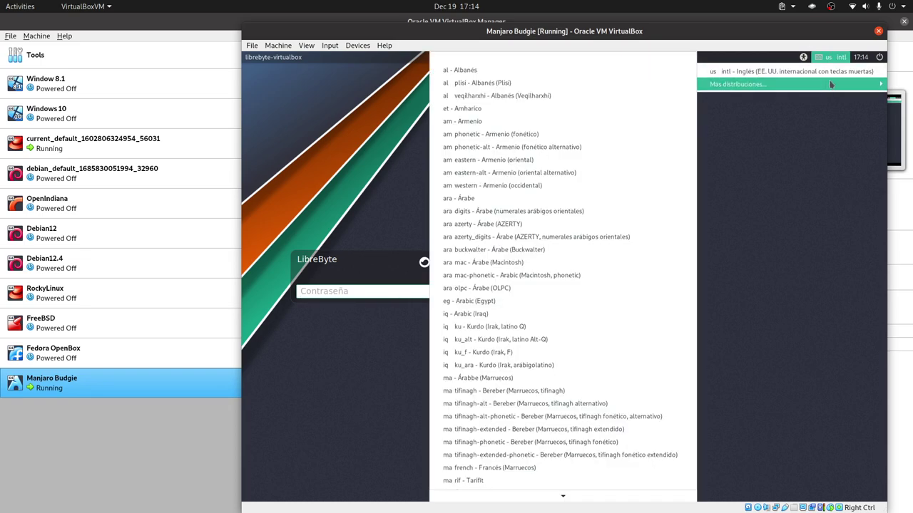
click(868, 61)
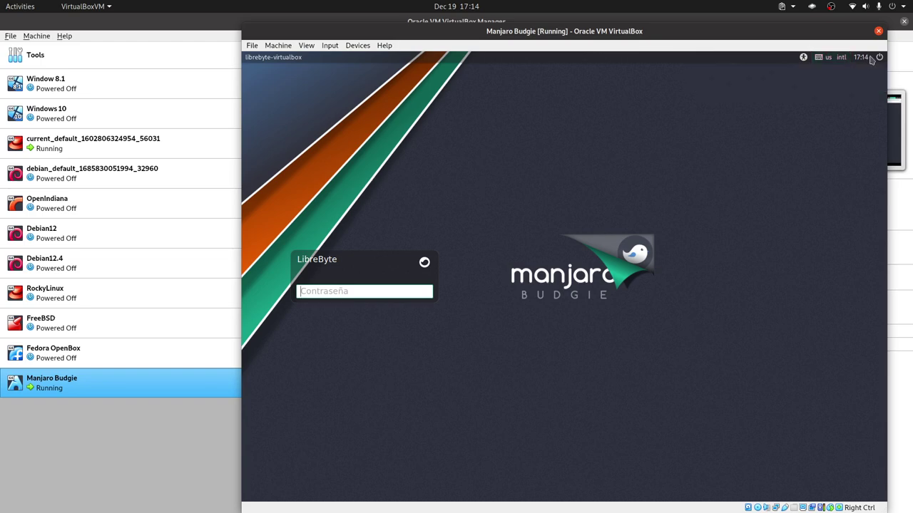
click(880, 57)
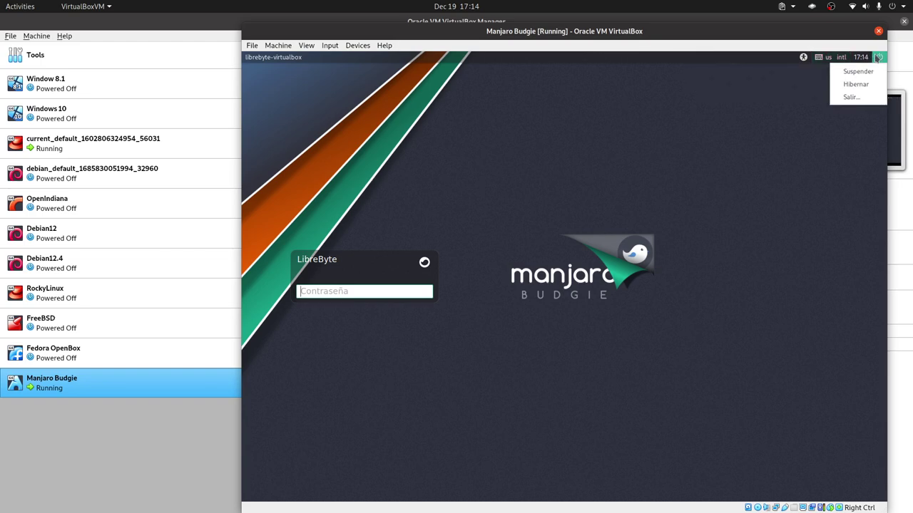
click(774, 130)
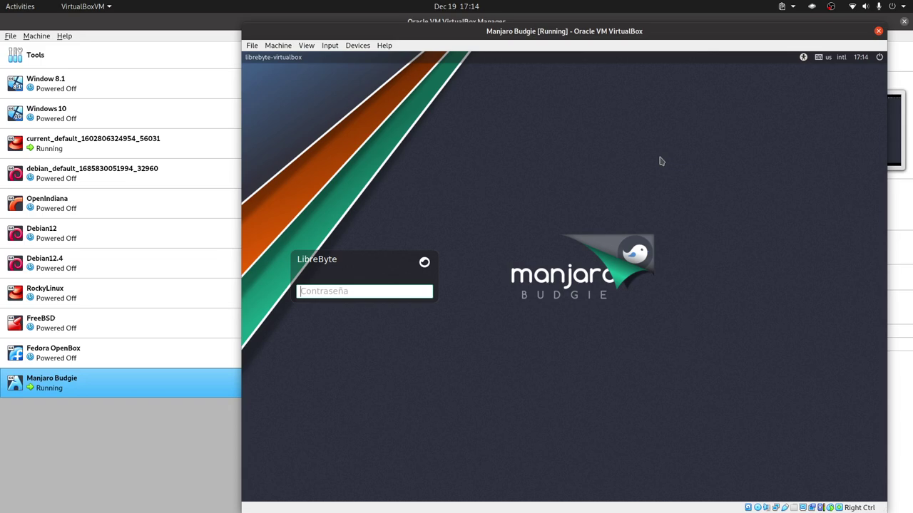
Step: Log in to the Budgie desktop with the user's password
click(356, 290)
text(***)
key(Return)
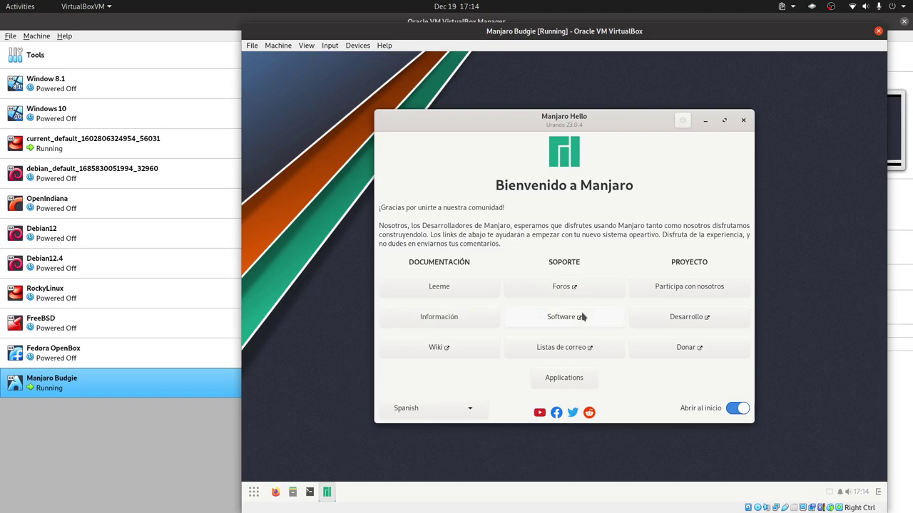
Step: Turn off 'Abrir al inicio', close Manjaro Hello, and set the Budgie widget theme to Matcha-aliz
click(738, 408)
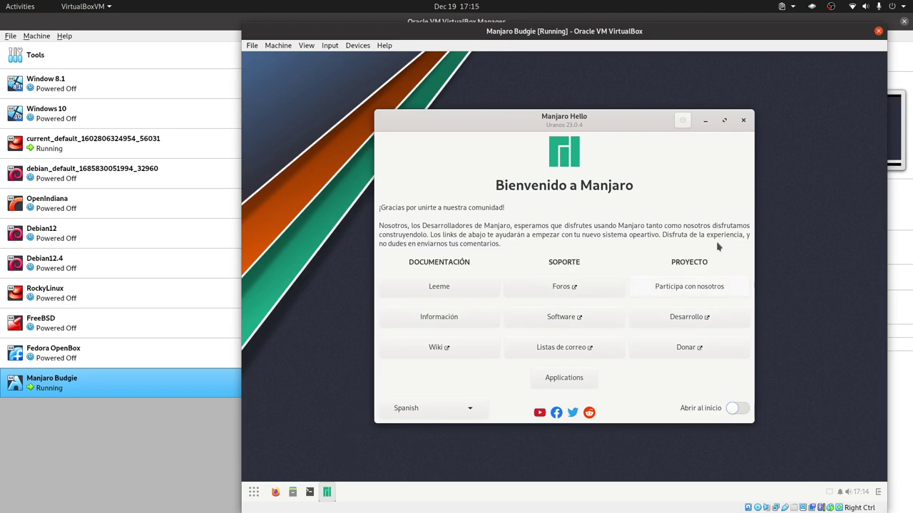
click(743, 121)
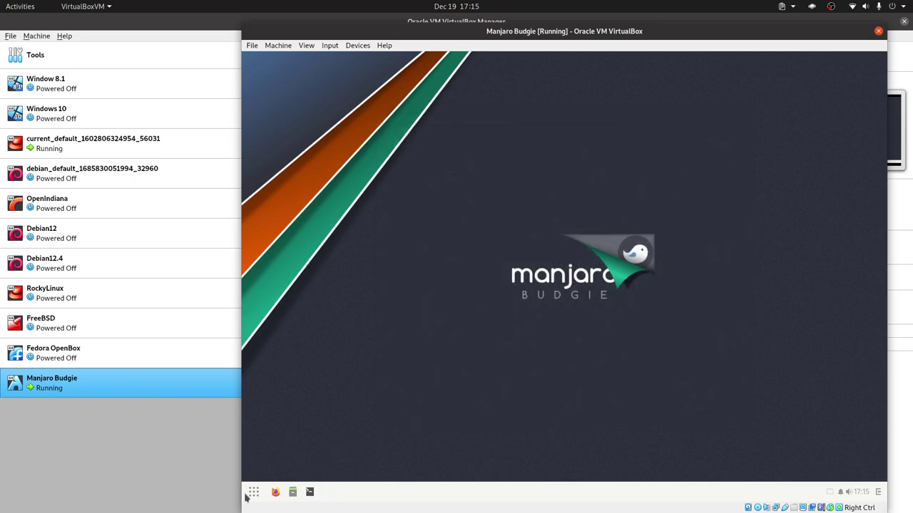
click(255, 492)
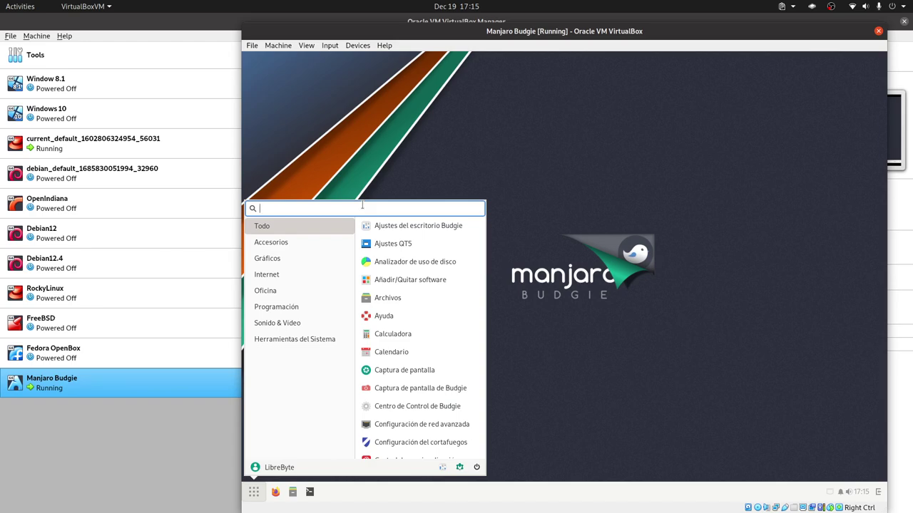
click(419, 226)
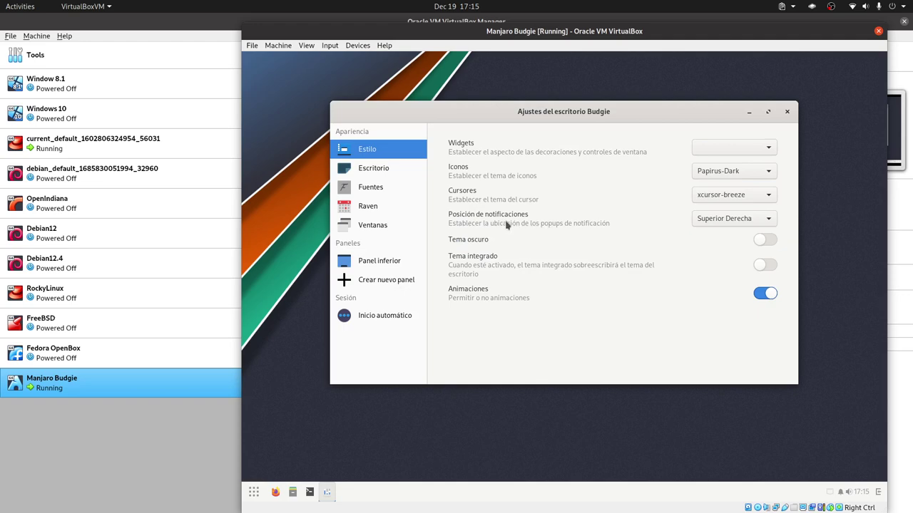
drag(623, 112, 622, 91)
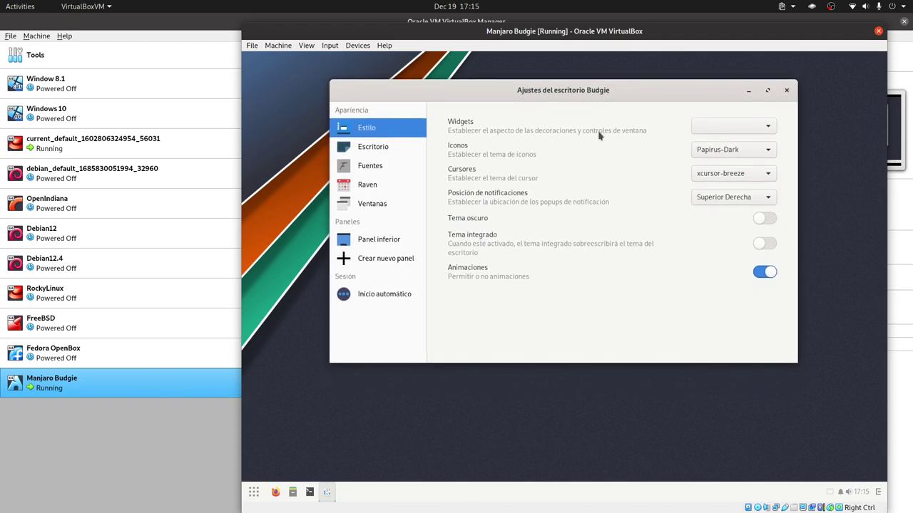
click(734, 128)
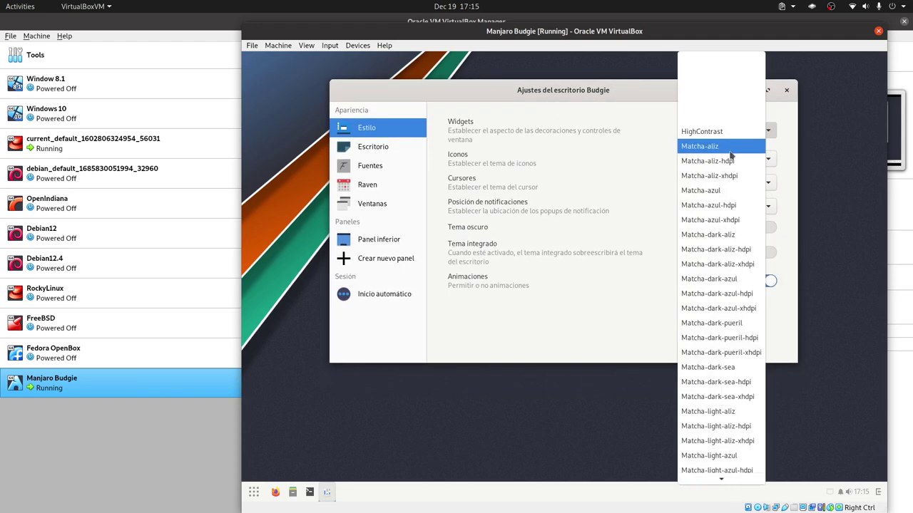
click(735, 145)
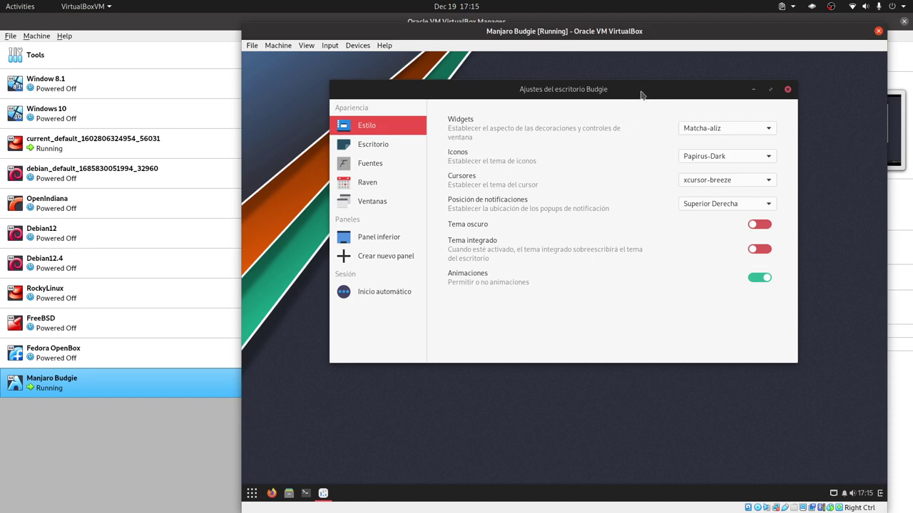
Step: Browse the desktop, font, Raven, window and panel sections, then close Budgie settings
drag(641, 94, 646, 79)
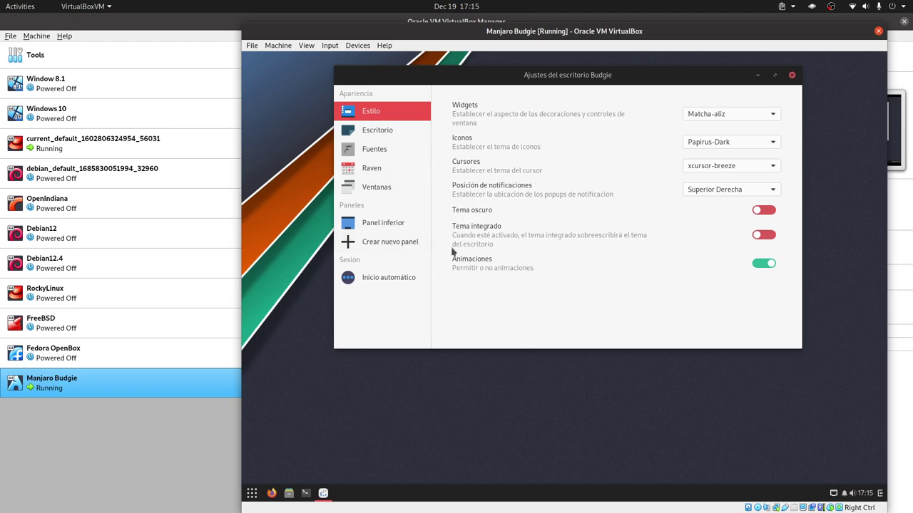
click(395, 136)
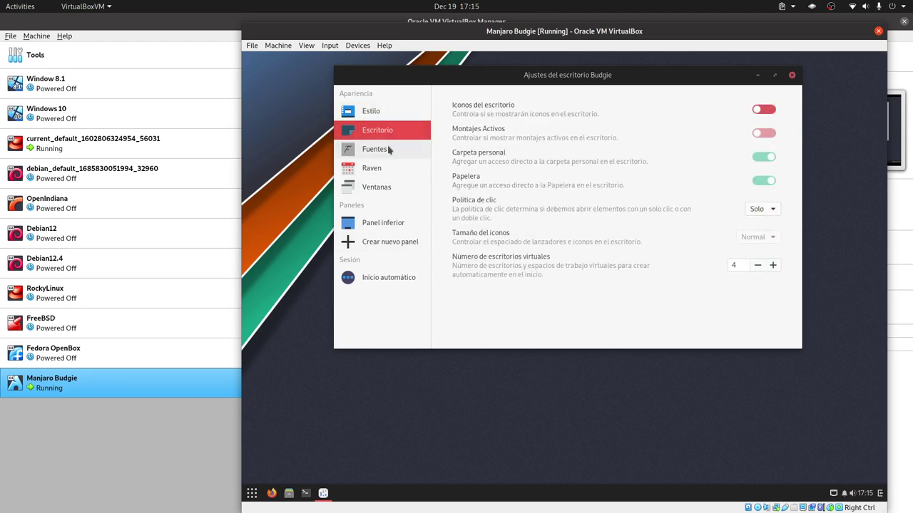
click(390, 157)
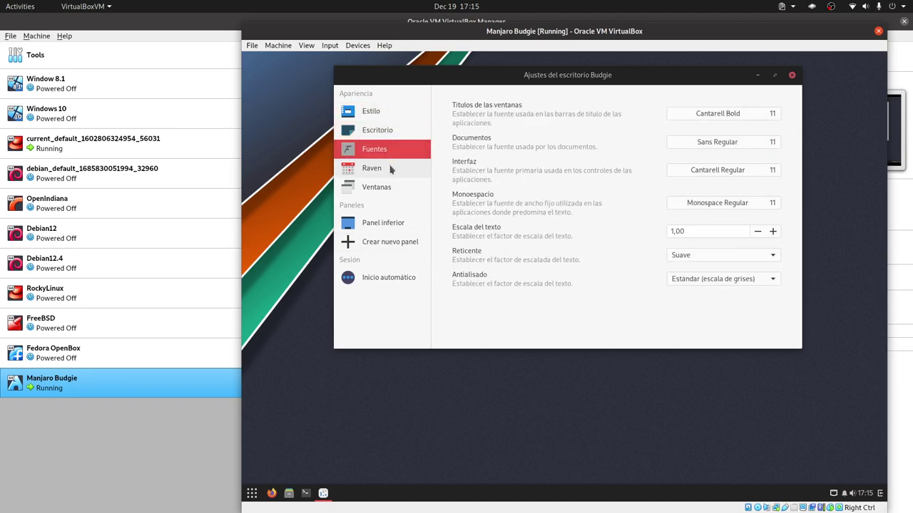
click(391, 168)
click(411, 189)
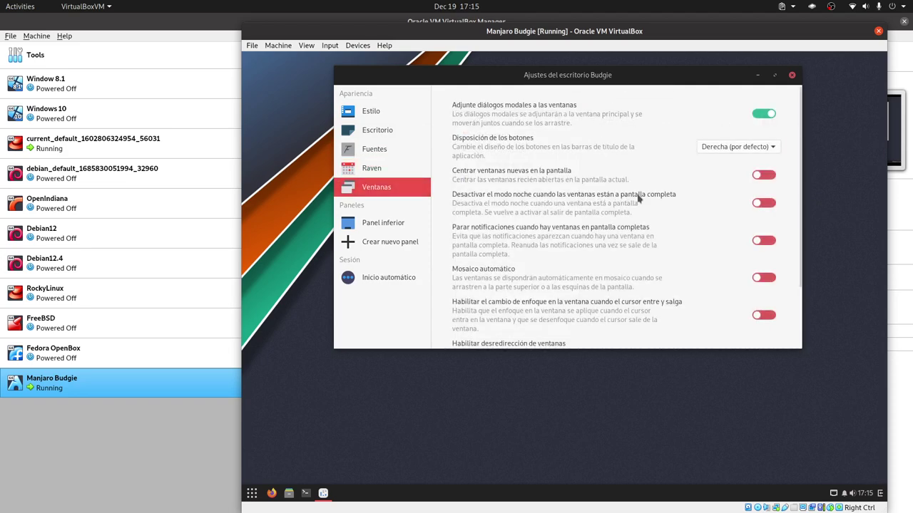
click(379, 227)
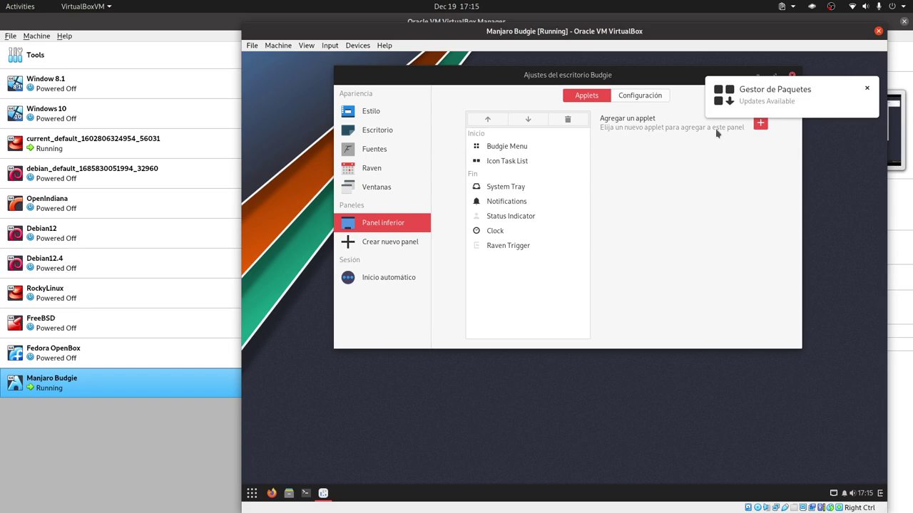
drag(681, 75, 600, 88)
click(677, 88)
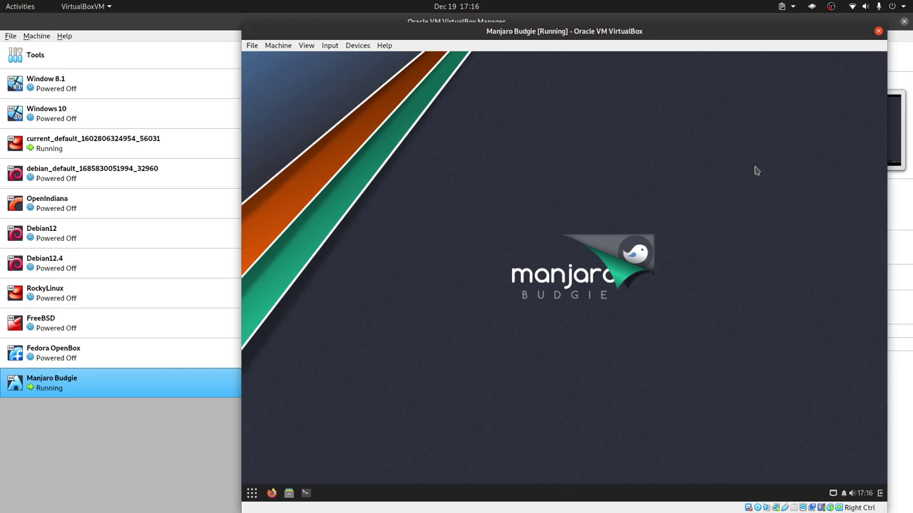
Step: Switch the VM to full screen and view Pamac's About information
key(Control_R+f)
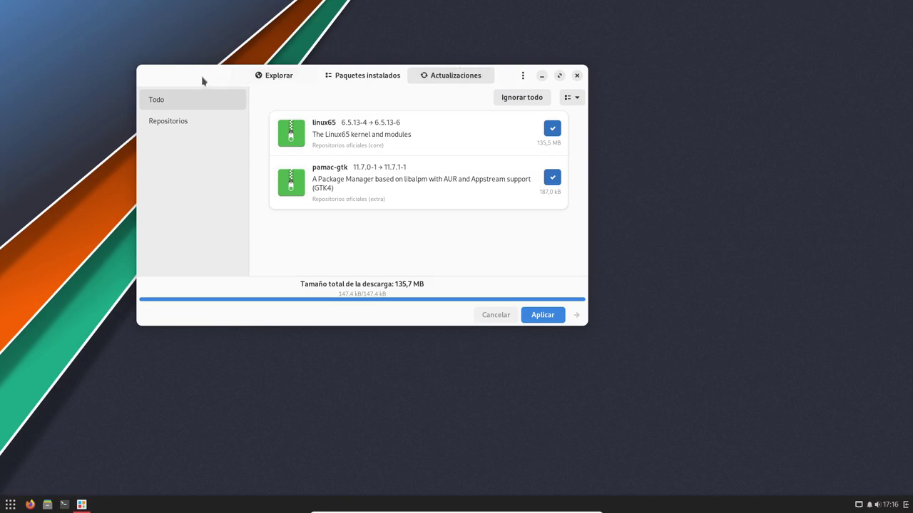
drag(202, 80, 369, 82)
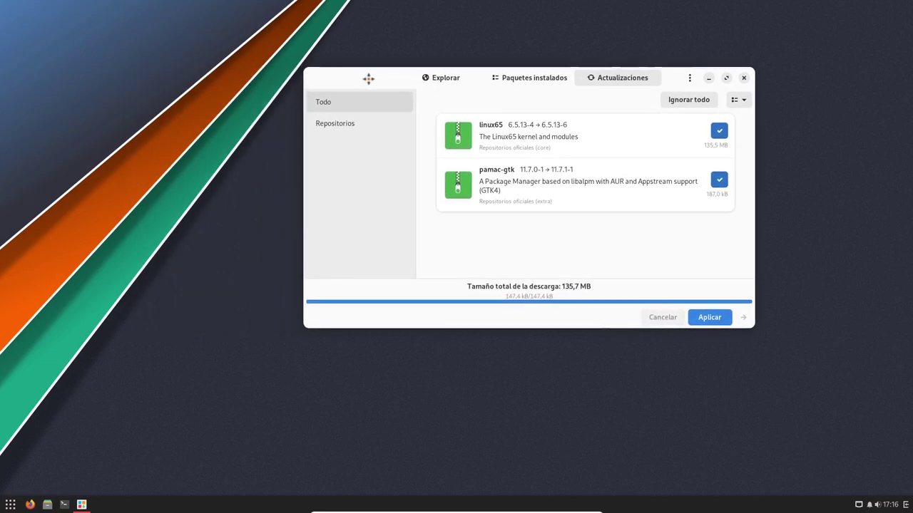
click(689, 78)
click(677, 177)
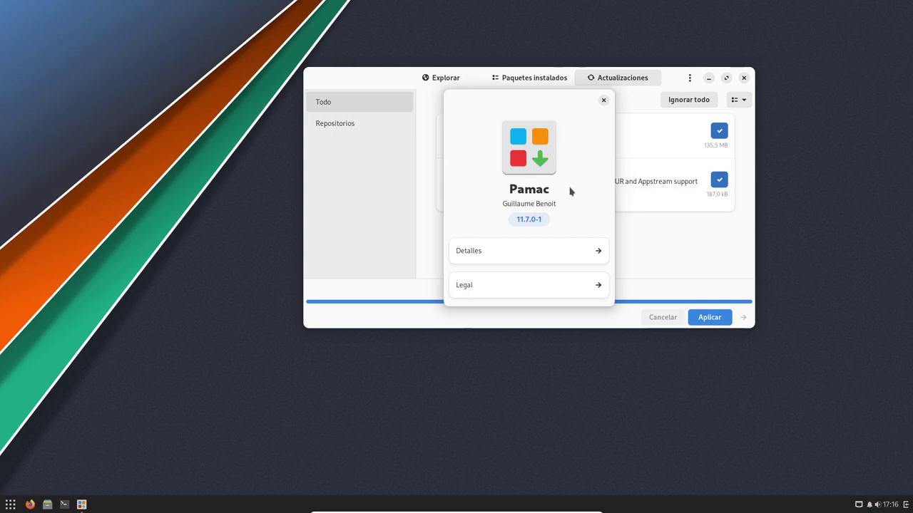
click(604, 100)
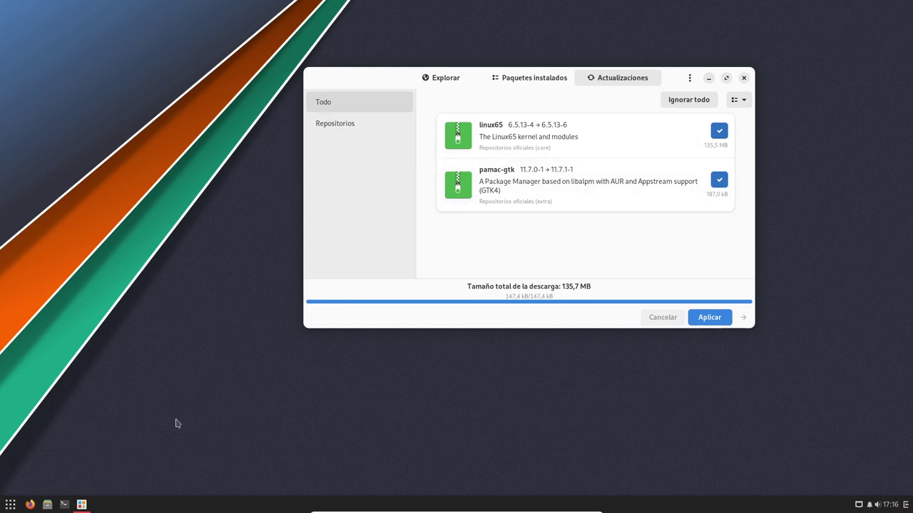
Step: Glance at the app menu's Accesorios category, then show Pamac's Paquetes instalados list
click(10, 505)
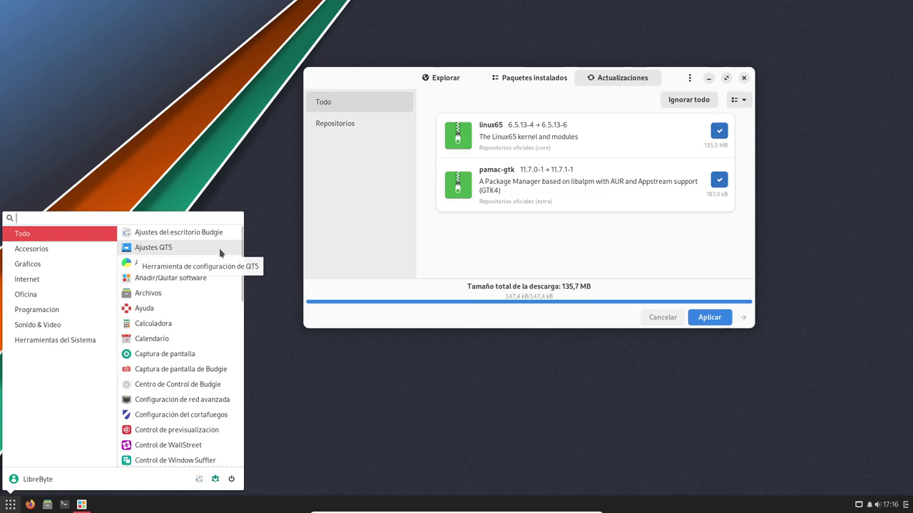
click(31, 249)
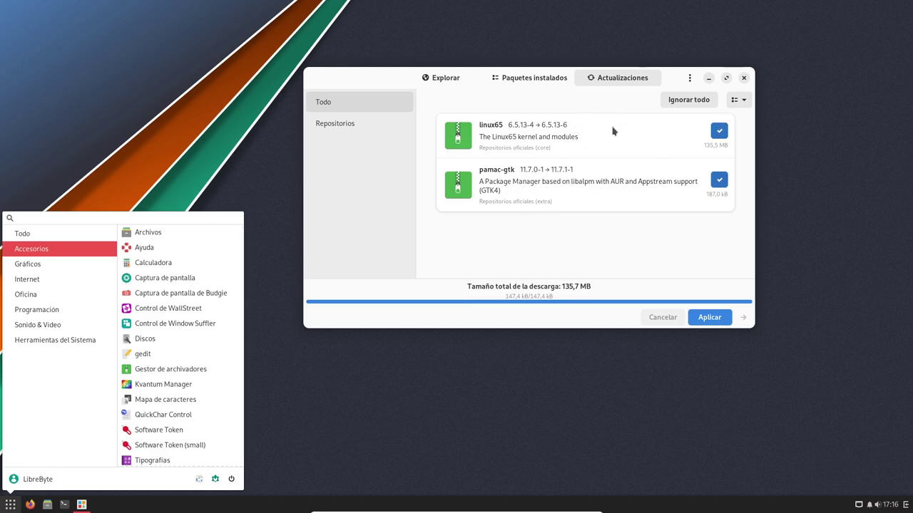
click(644, 111)
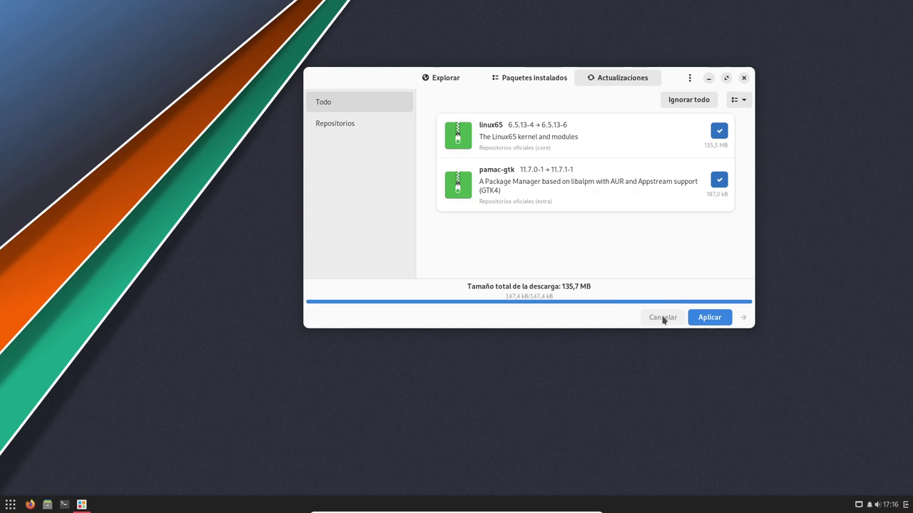
click(529, 82)
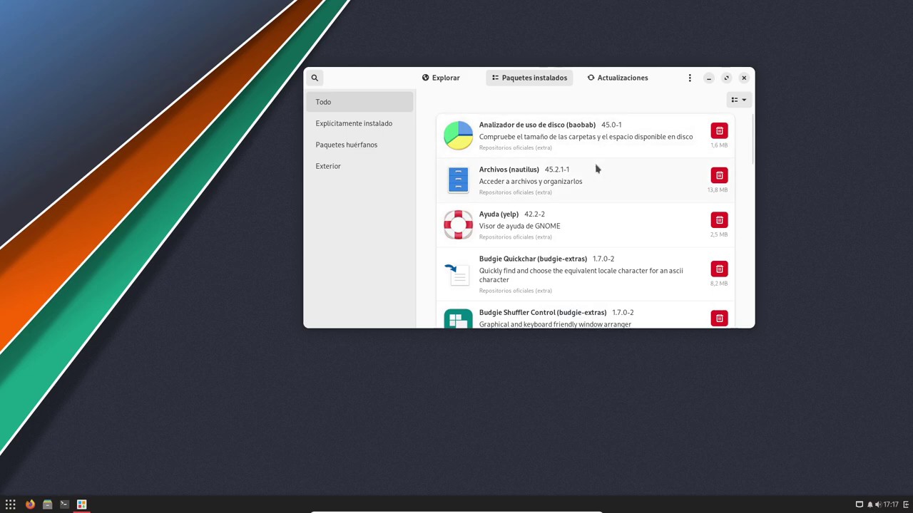
Step: Scroll up and down through the installed packages list
scroll(596, 169, down, 3)
scroll(597, 169, up, 3)
scroll(597, 169, down, 15)
scroll(596, 169, down, 9)
scroll(593, 167, up, 3)
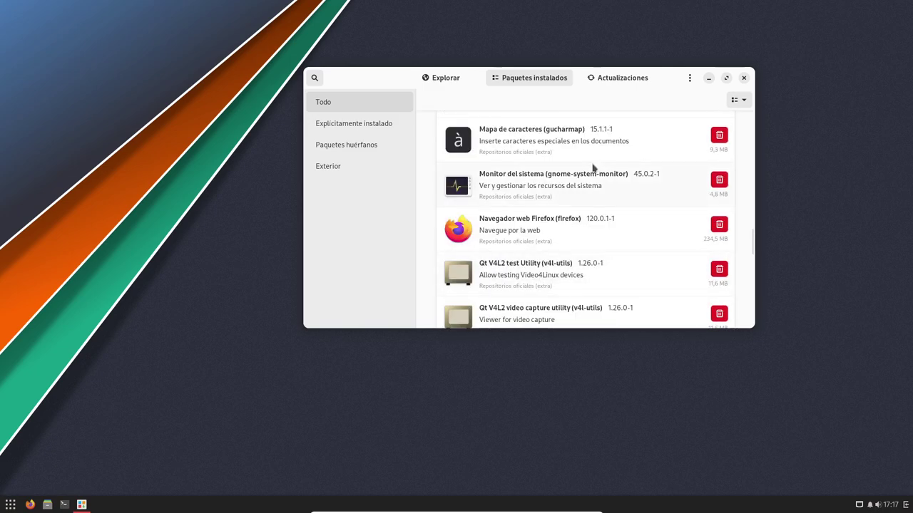
scroll(593, 167, up, 1)
Step: Search the Explorar view for 'nemo', then close Pamac
click(427, 82)
click(315, 78)
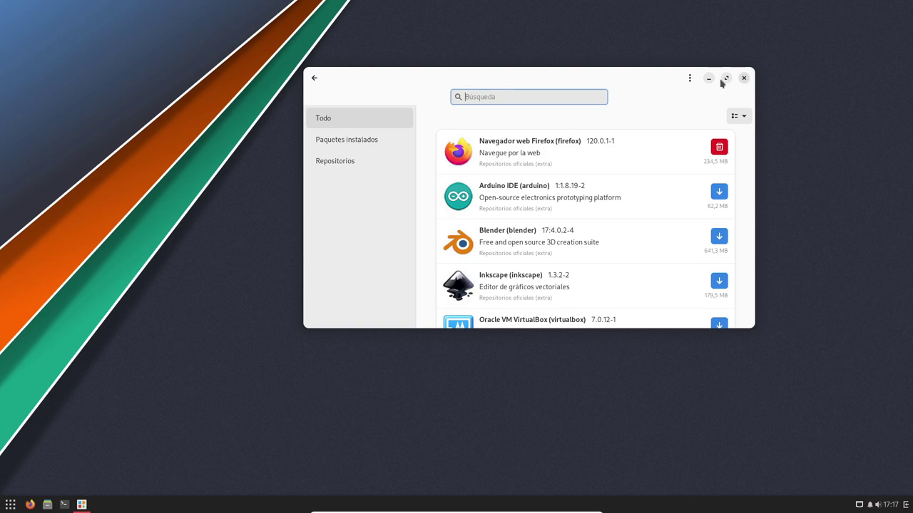
text(nemo)
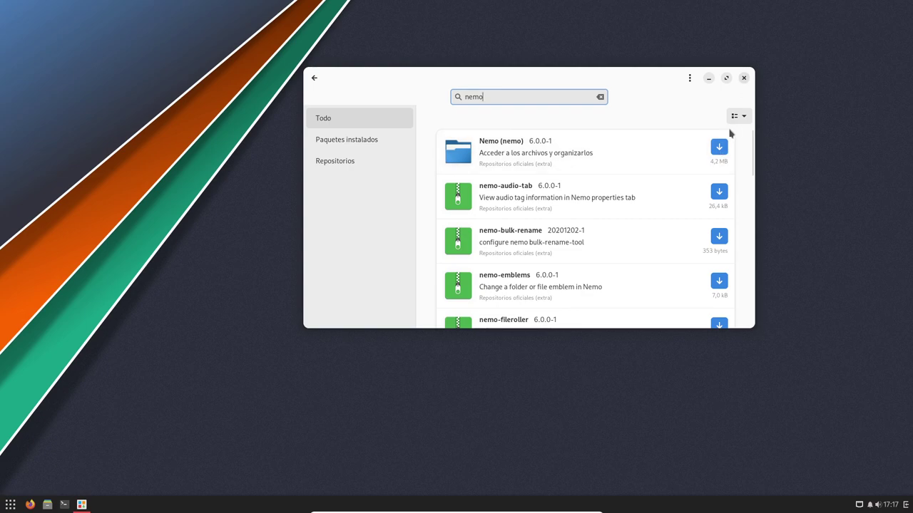
click(743, 78)
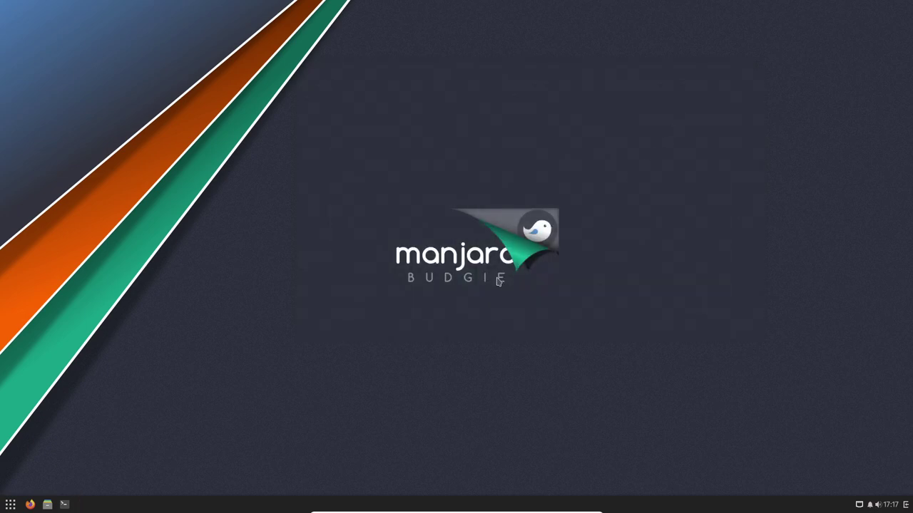
click(47, 505)
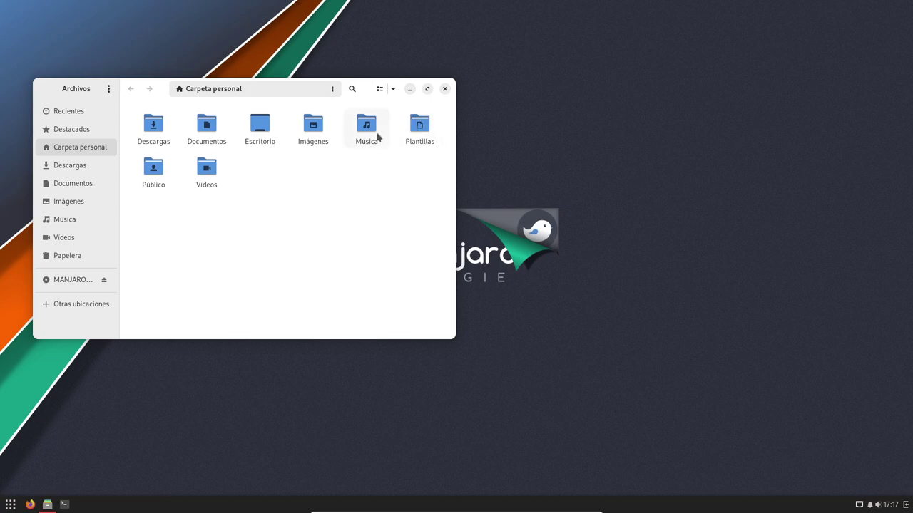
key(super)
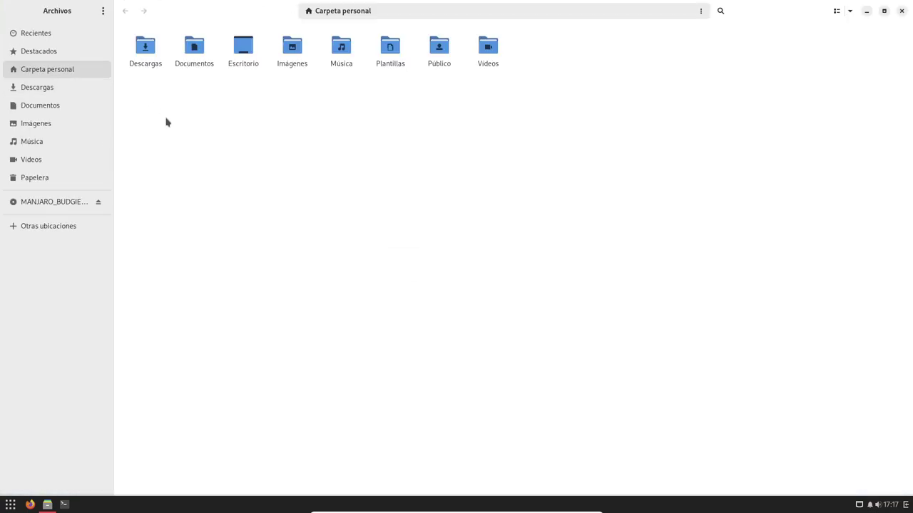
click(884, 10)
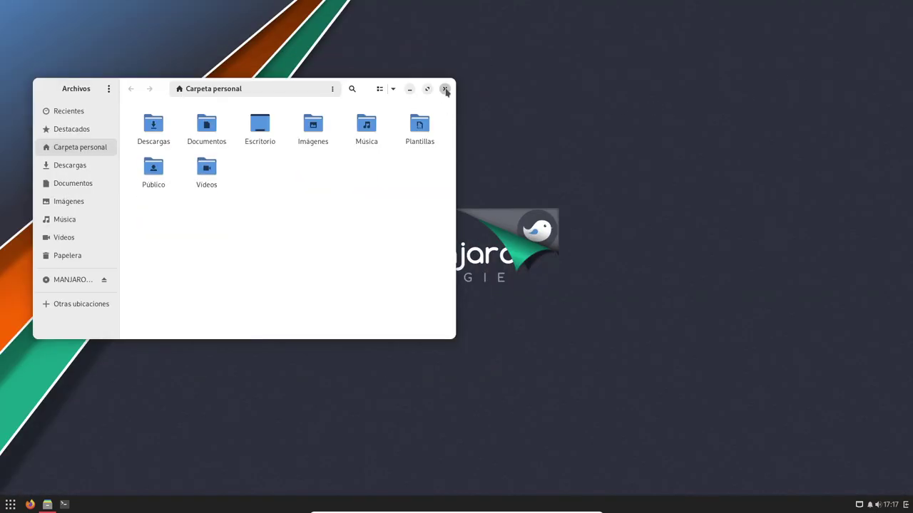
click(444, 89)
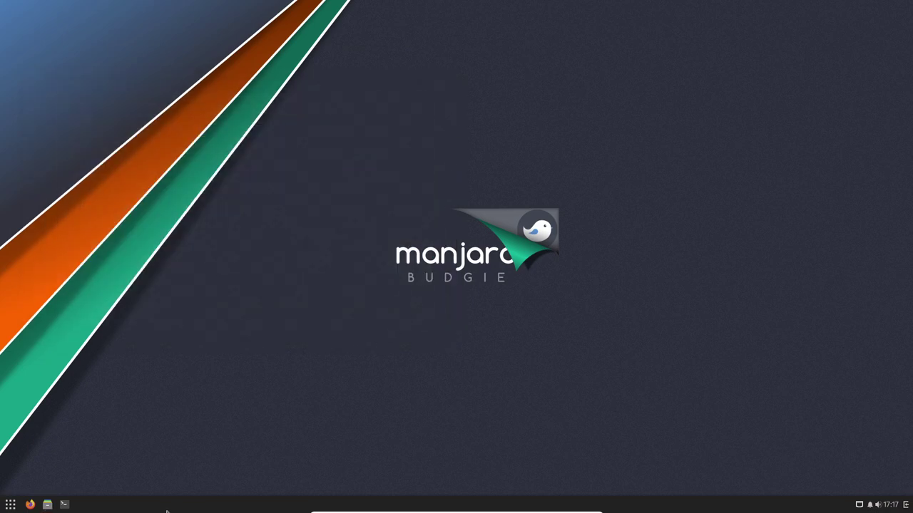
click(10, 505)
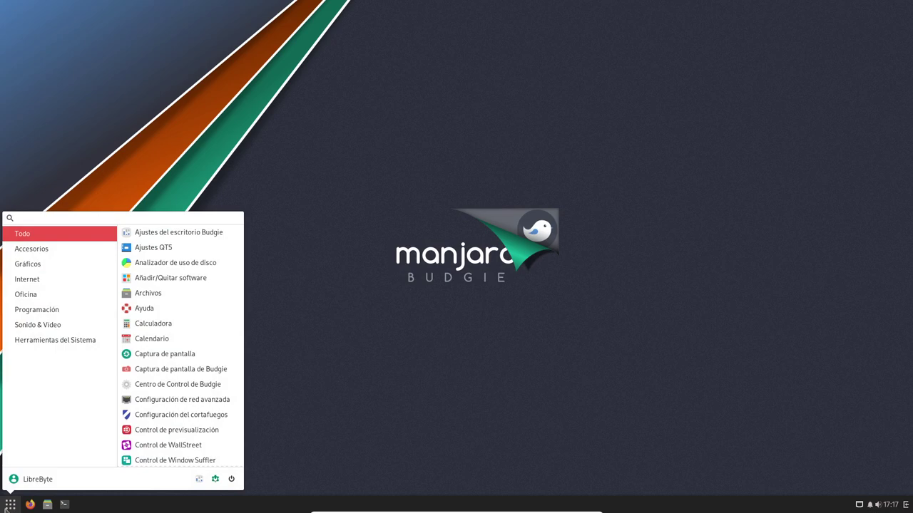
click(52, 255)
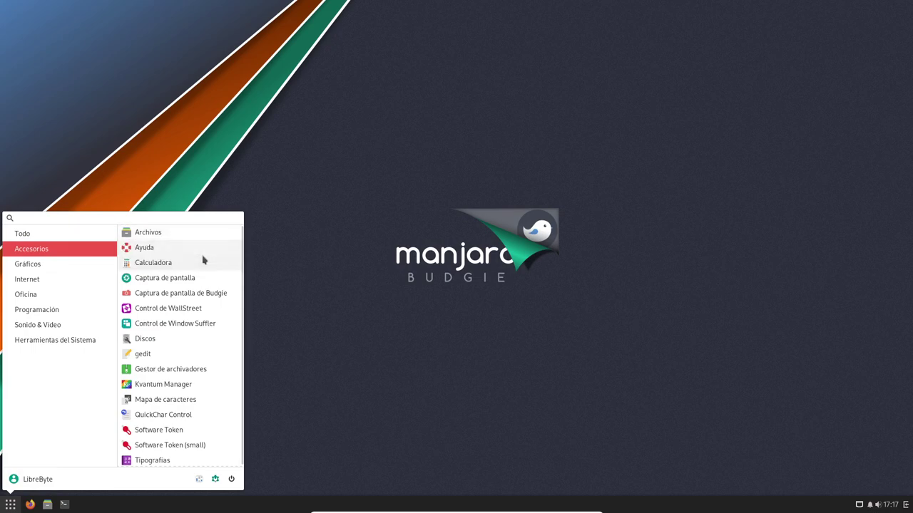
click(200, 294)
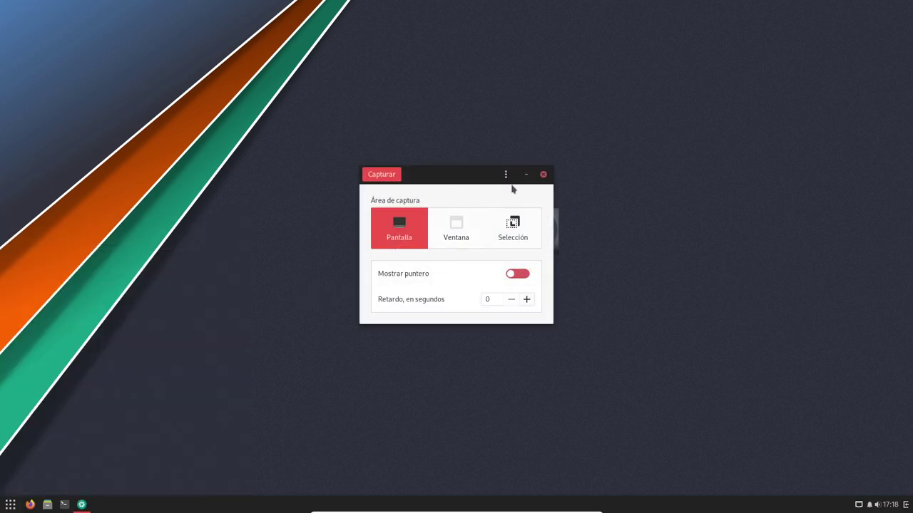
click(8, 506)
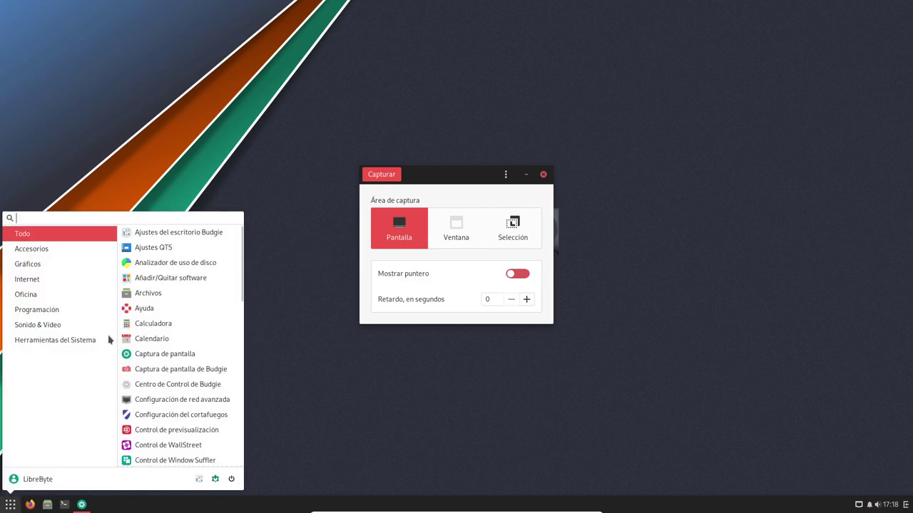
click(55, 255)
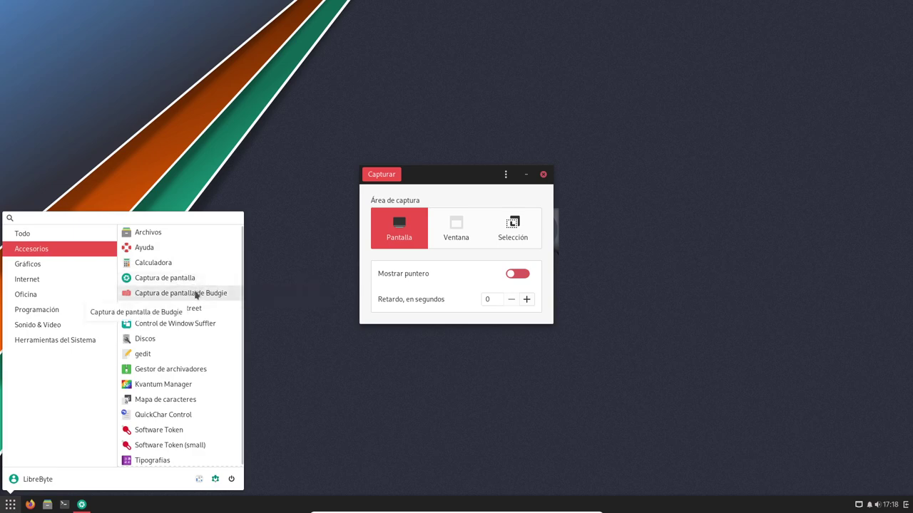
click(196, 293)
drag(460, 189, 666, 249)
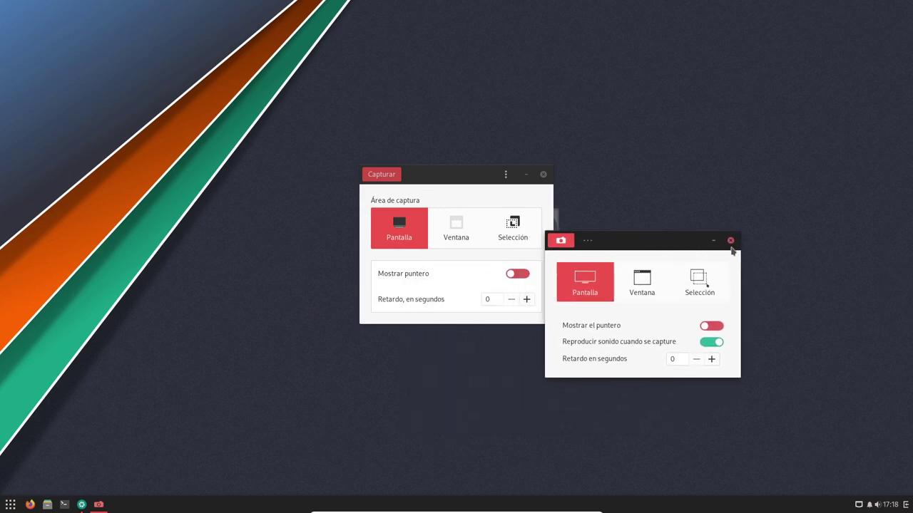
click(730, 242)
click(543, 174)
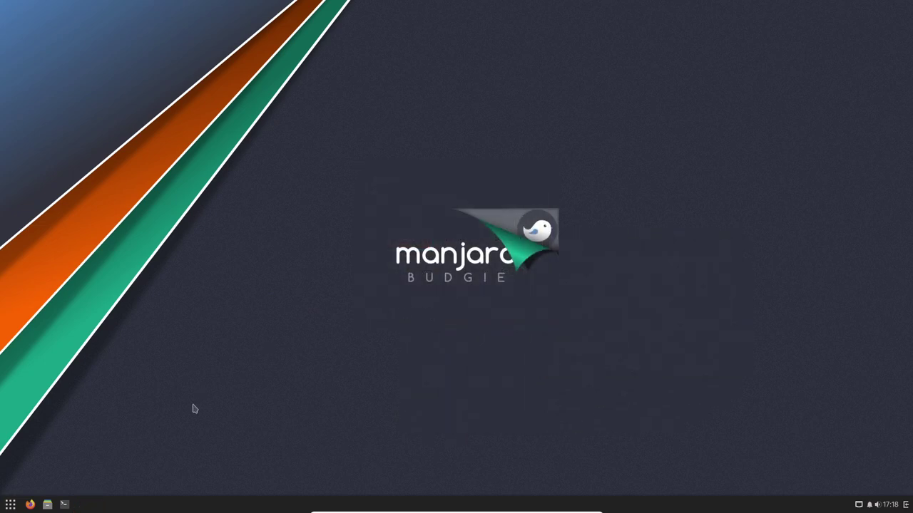
click(10, 504)
Step: Open Control de WallStreet from Accesorios, close it unchanged, and reopen the app menu
click(55, 249)
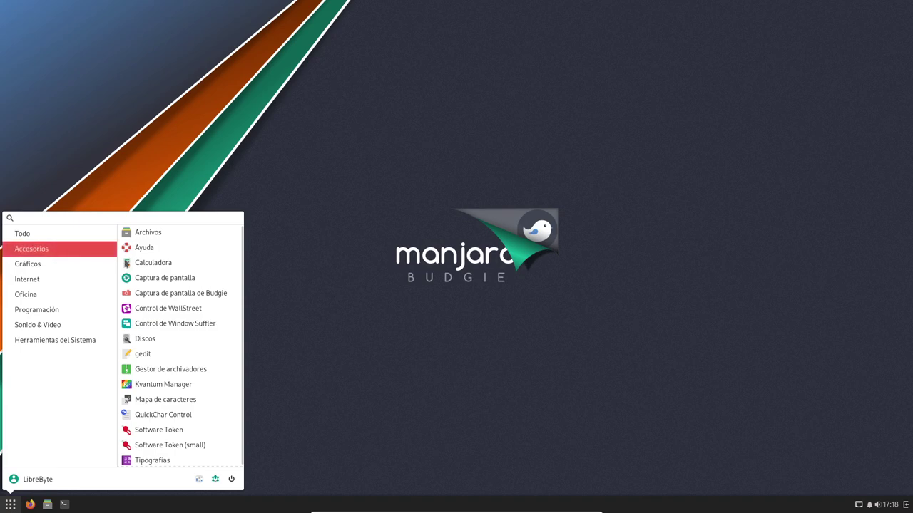
click(202, 309)
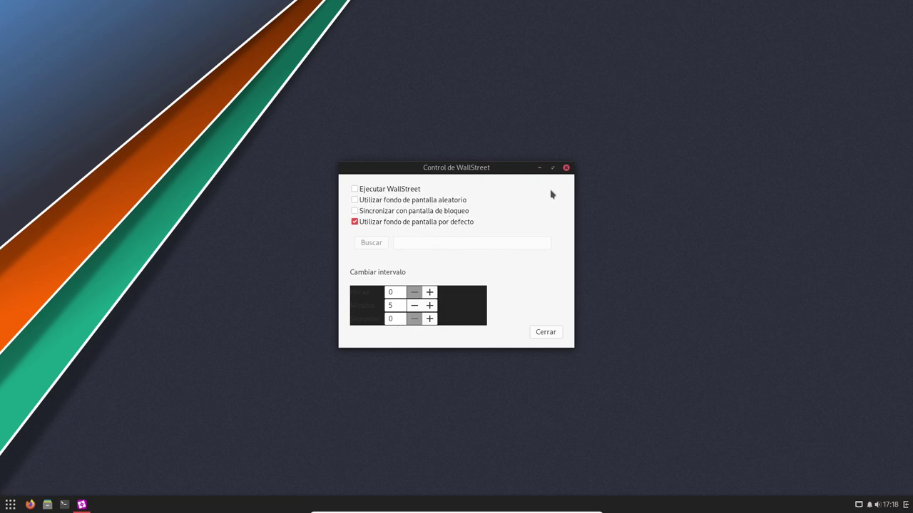
click(566, 169)
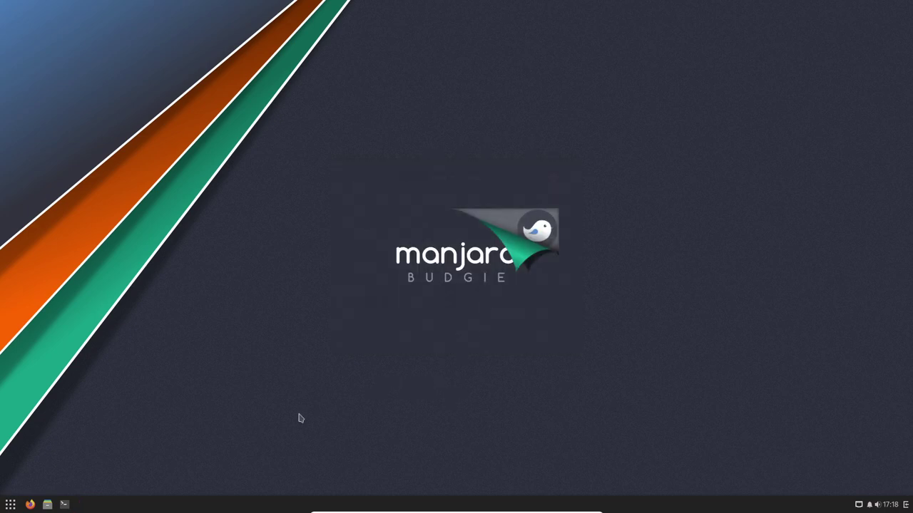
click(10, 505)
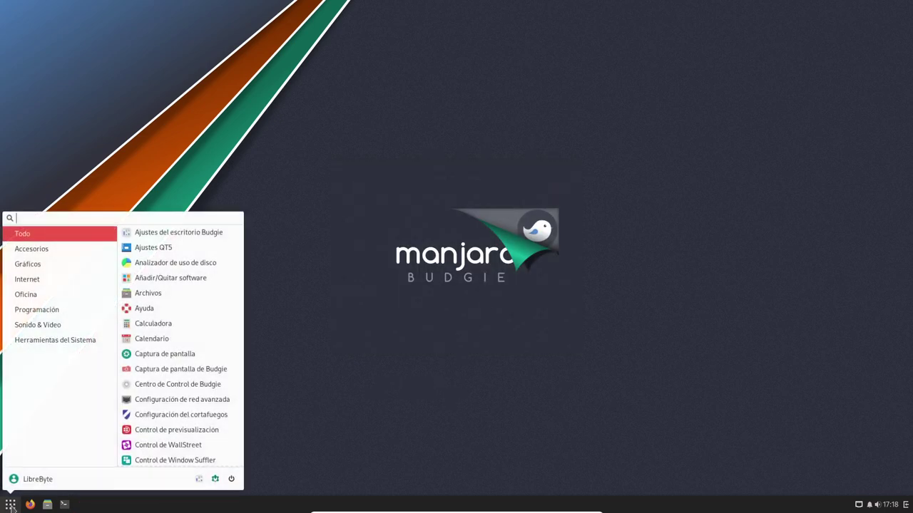
Step: Step through the accessory, graphics, internet, office, Programación, Sonido & Video and Herramientas del Sistema categories
click(41, 247)
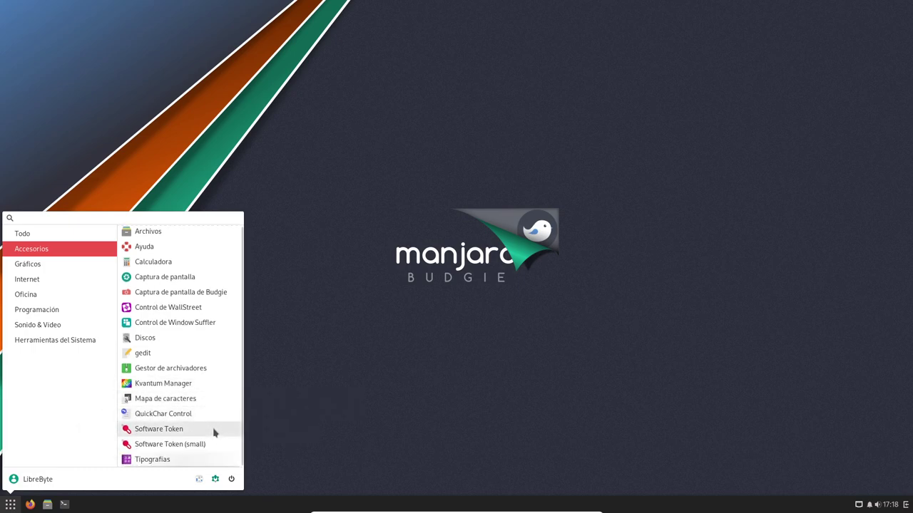
scroll(166, 457, down, 1)
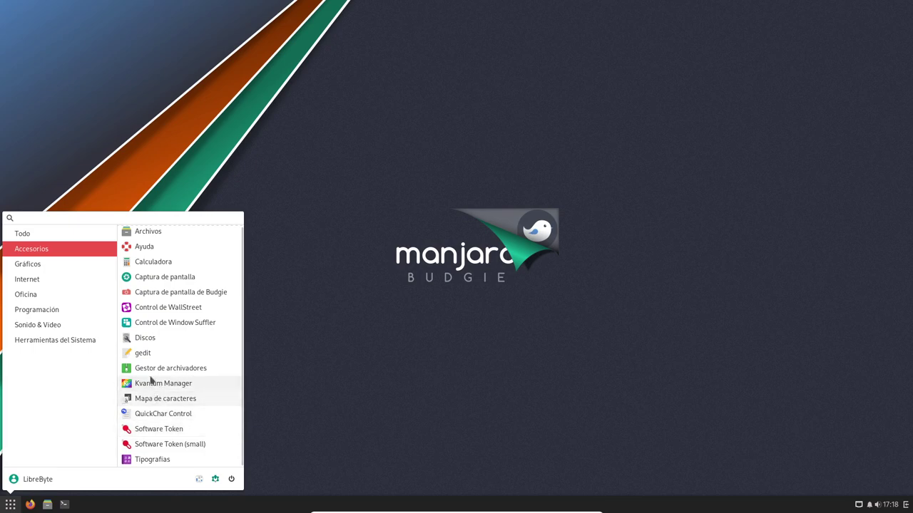
click(50, 266)
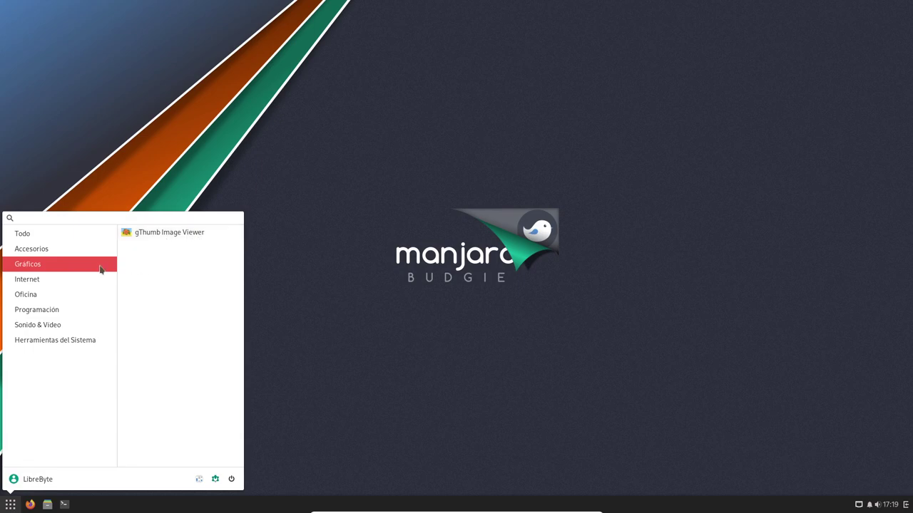
click(57, 279)
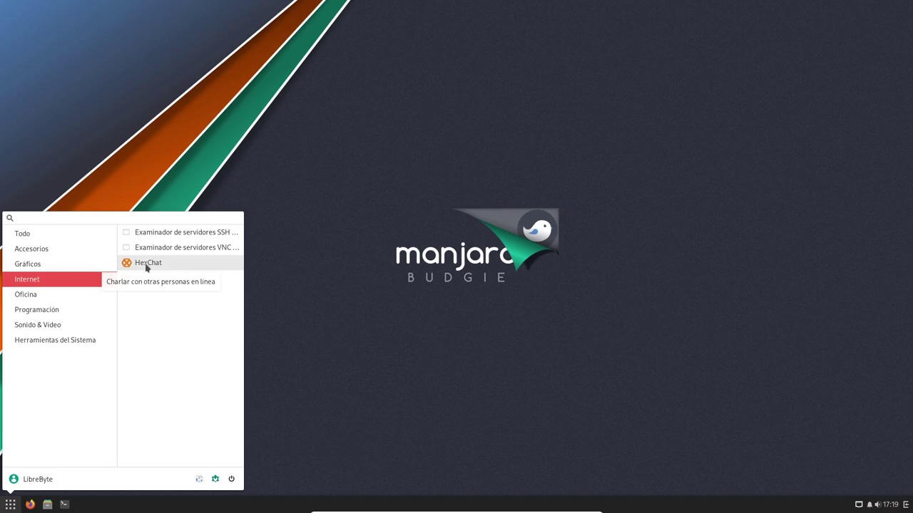
click(69, 298)
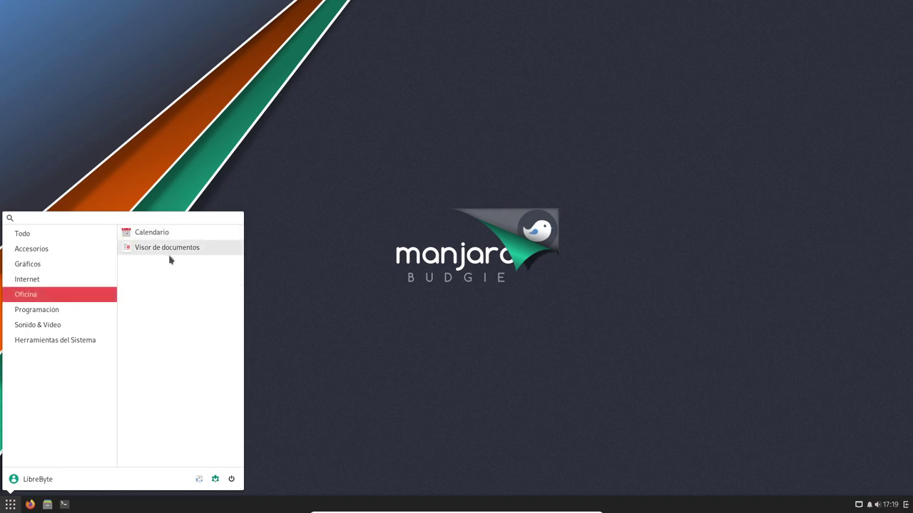
click(71, 310)
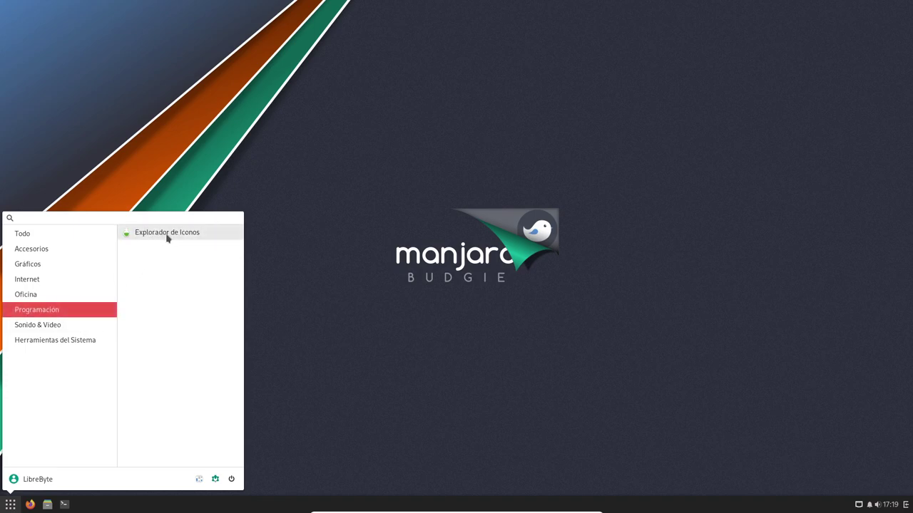
click(71, 327)
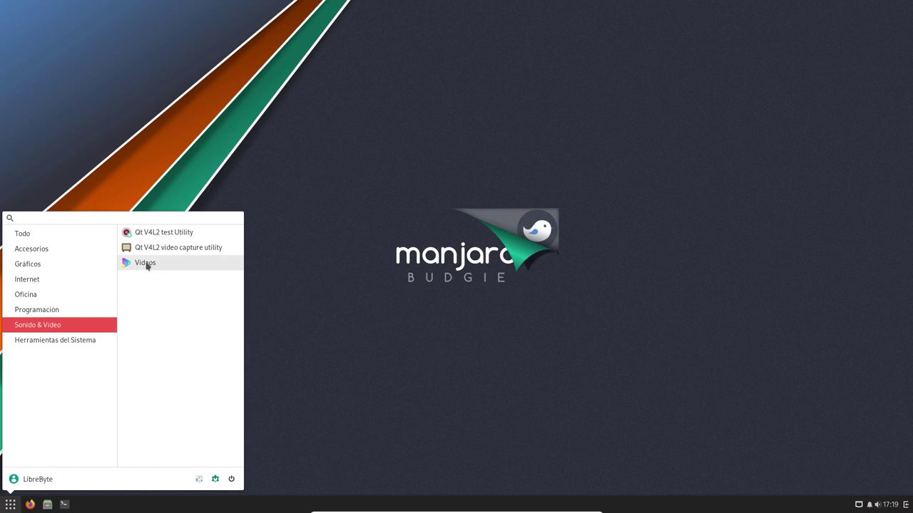
click(90, 342)
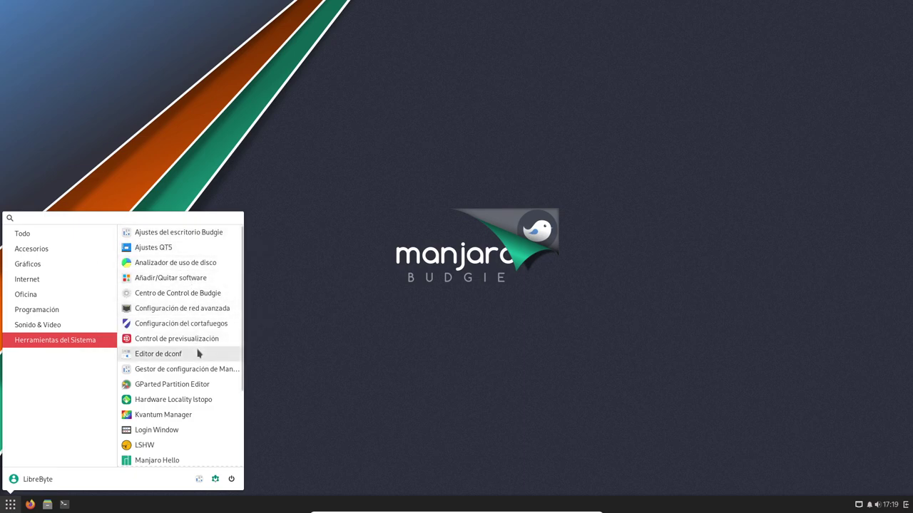
Step: Launch Terminal, view its Acerca de dialog, then list Herramientas del Sistema again
scroll(191, 343, down, 2)
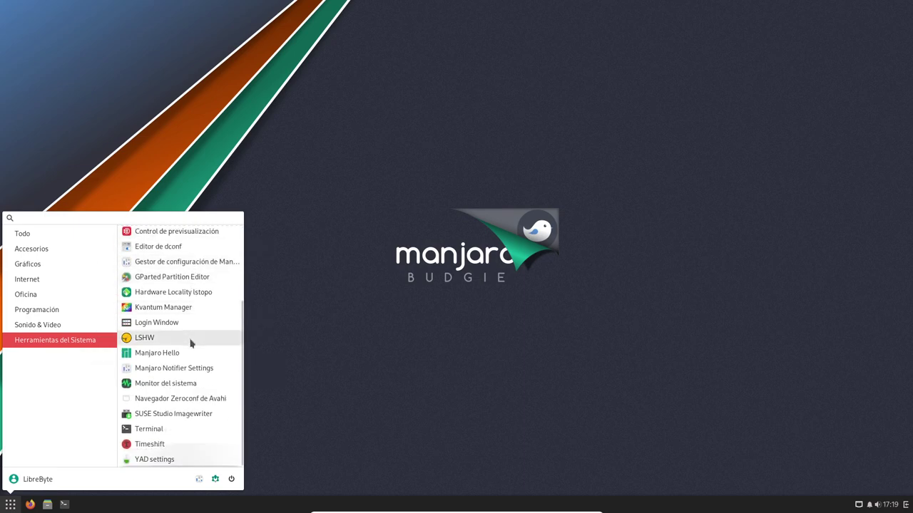
click(177, 431)
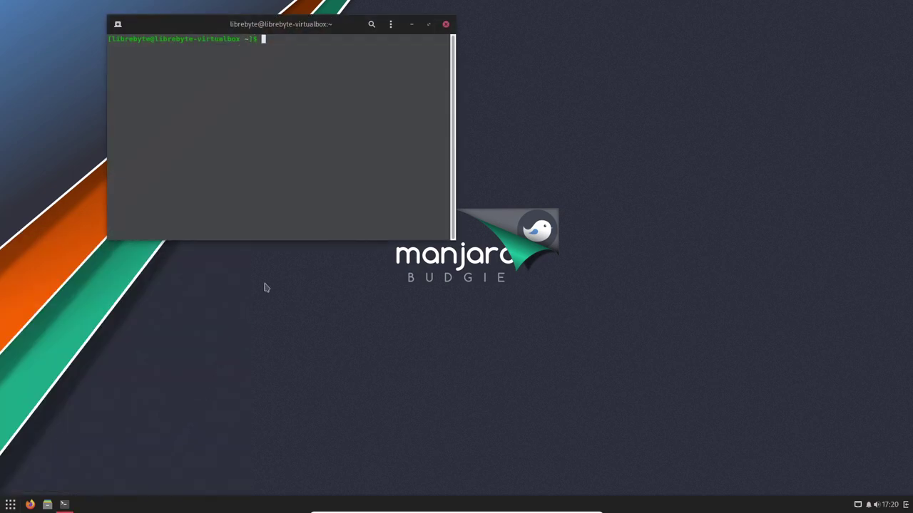
click(391, 25)
click(383, 143)
click(552, 159)
click(10, 504)
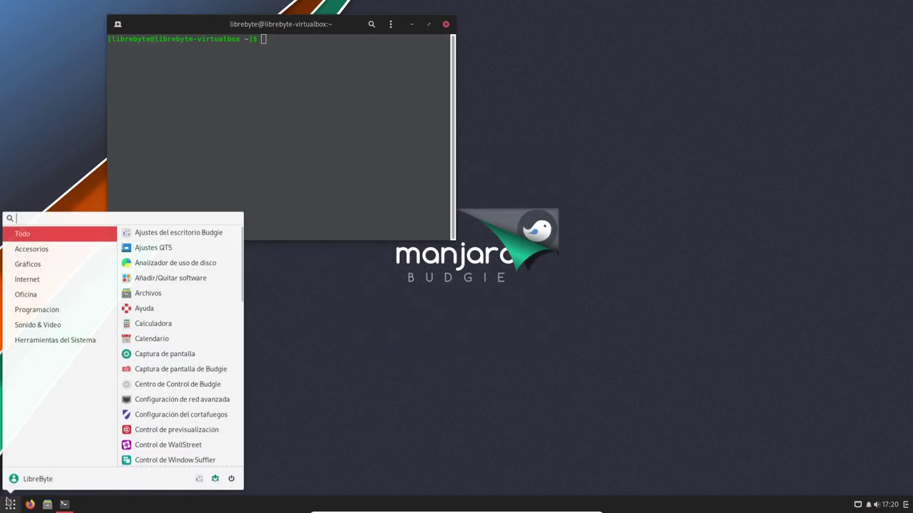
click(91, 343)
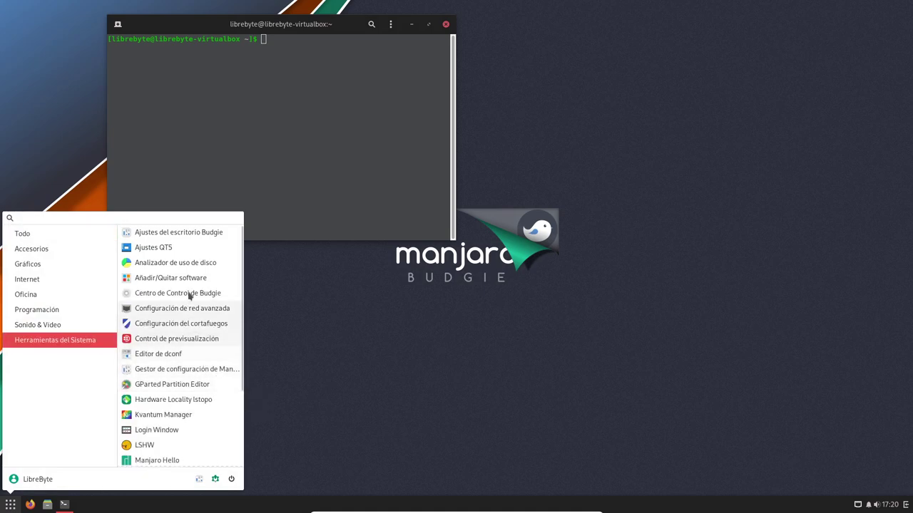
Step: Launch Budgie desktop settings and the Budgie Control Centre from Herramientas del Sistema
click(206, 233)
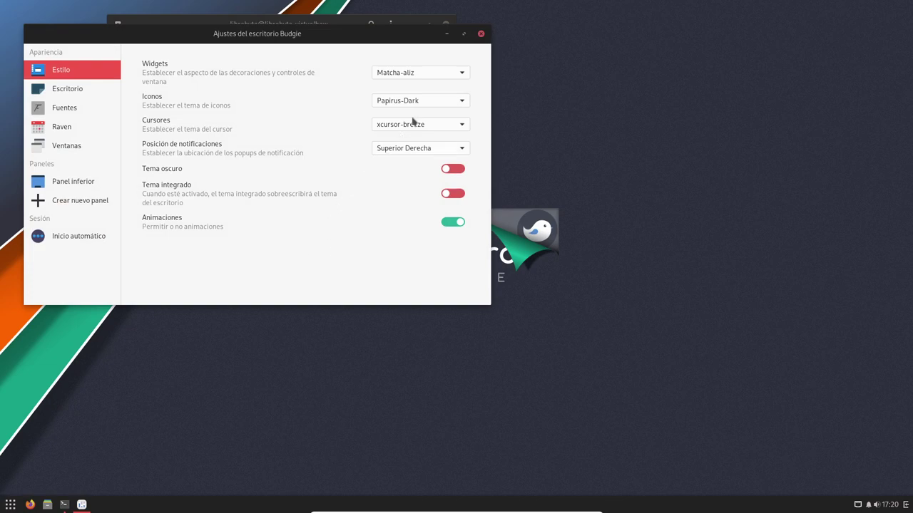
click(10, 505)
click(92, 340)
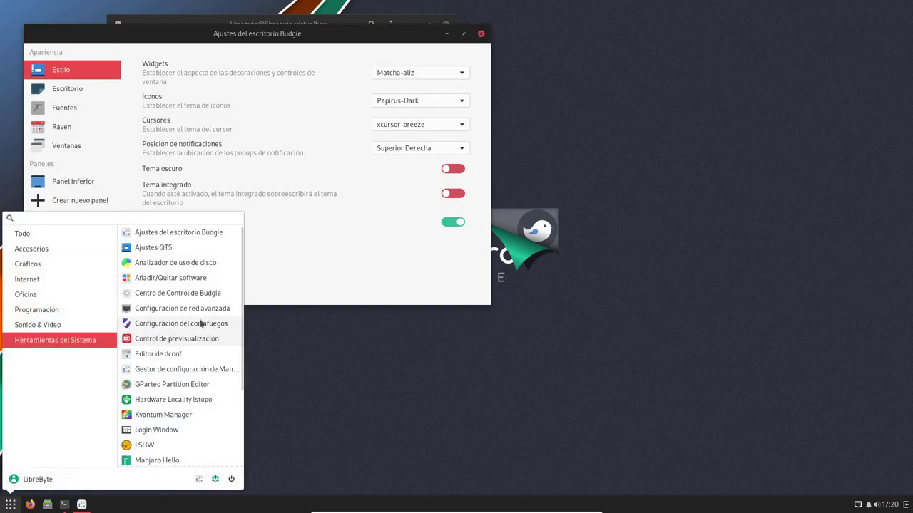
click(220, 294)
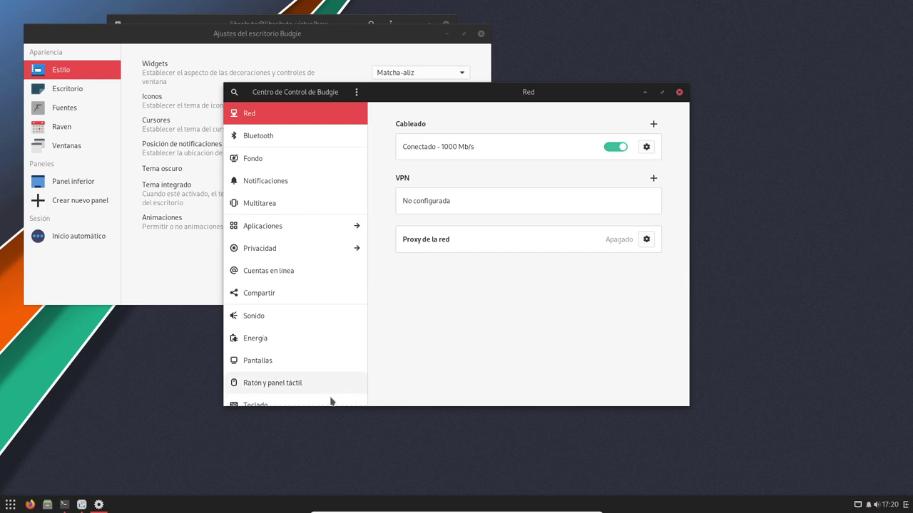
Step: Launch Gestor de configuración de Manjaro and move its window to the lower right
click(11, 505)
click(81, 342)
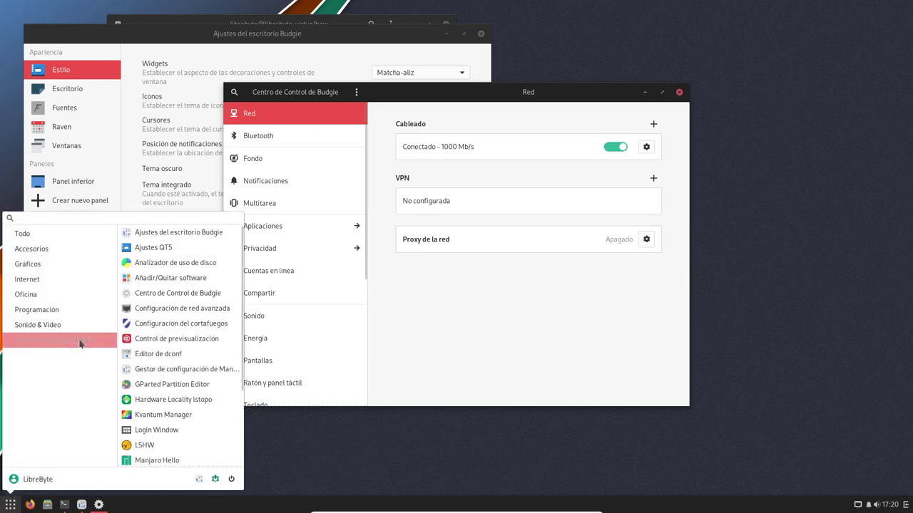
click(220, 369)
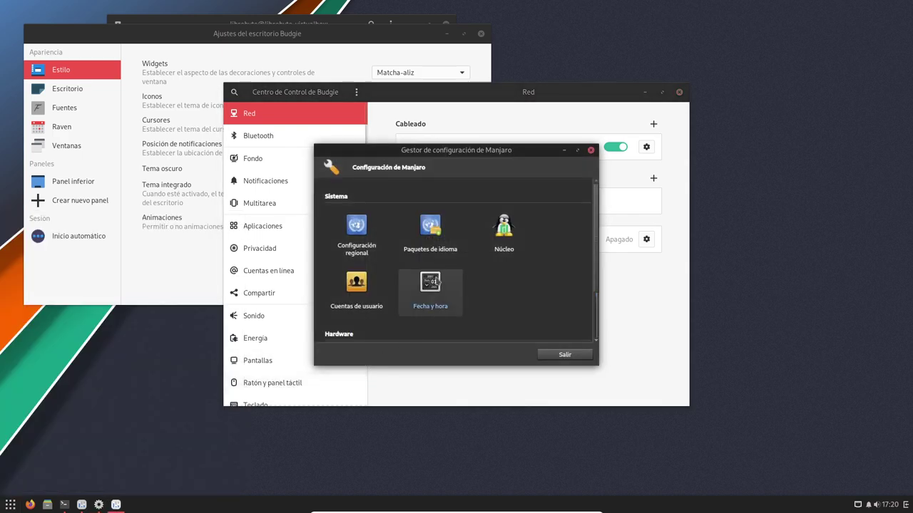
drag(460, 150, 667, 274)
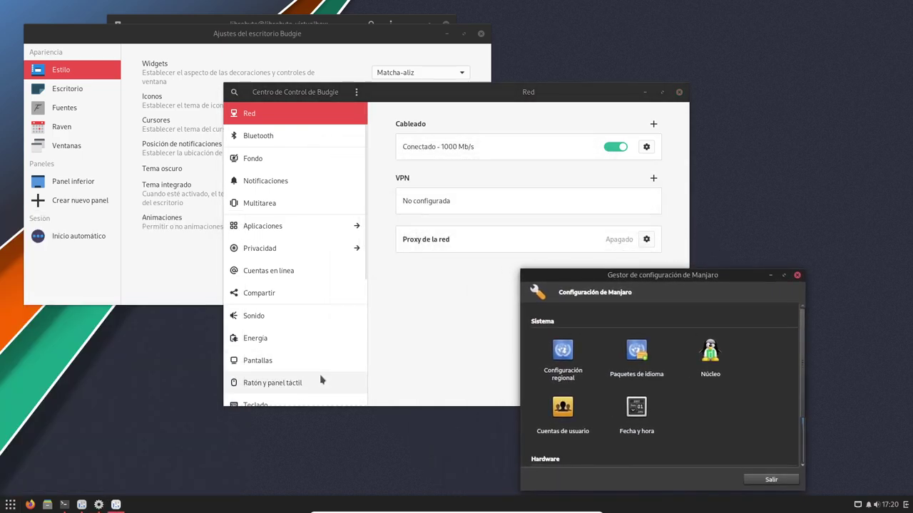
click(9, 504)
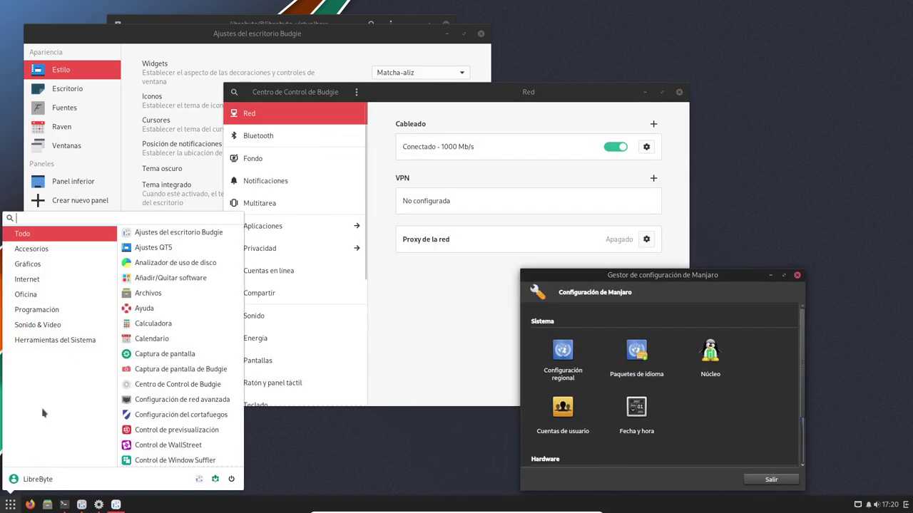
Step: Scroll through the Herramientas del Sistema list in the app menu, then dismiss the menu
click(60, 343)
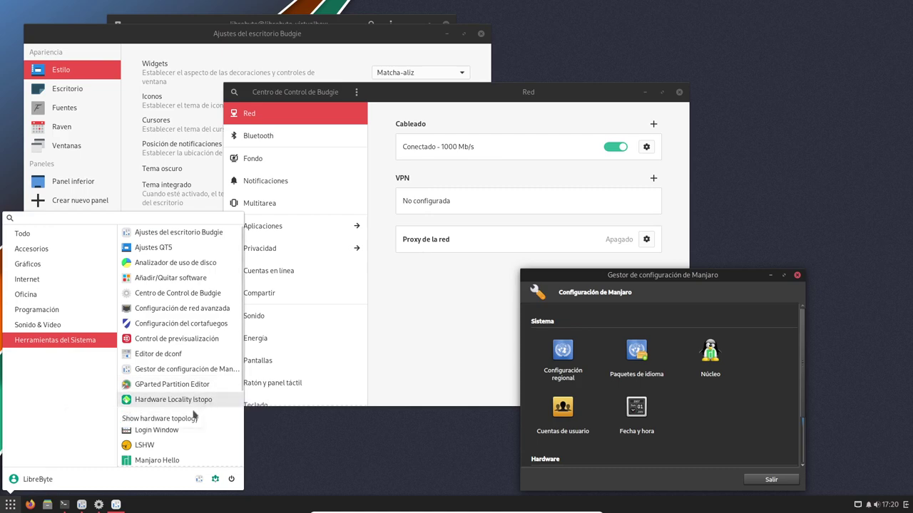
scroll(203, 427, down, 3)
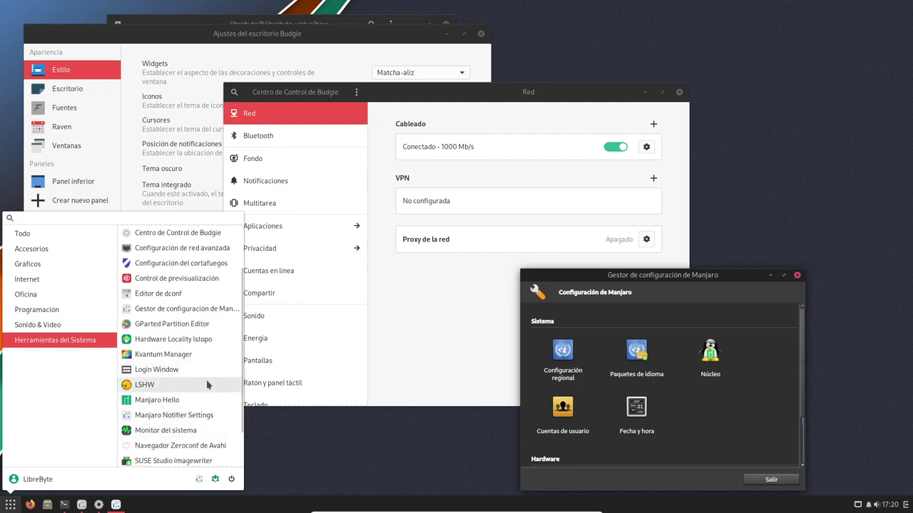
scroll(206, 383, down, 2)
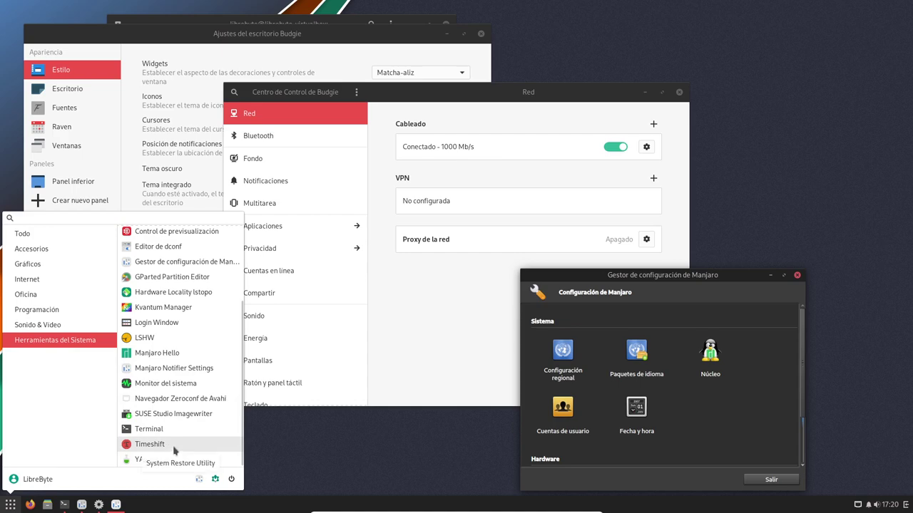
click(307, 439)
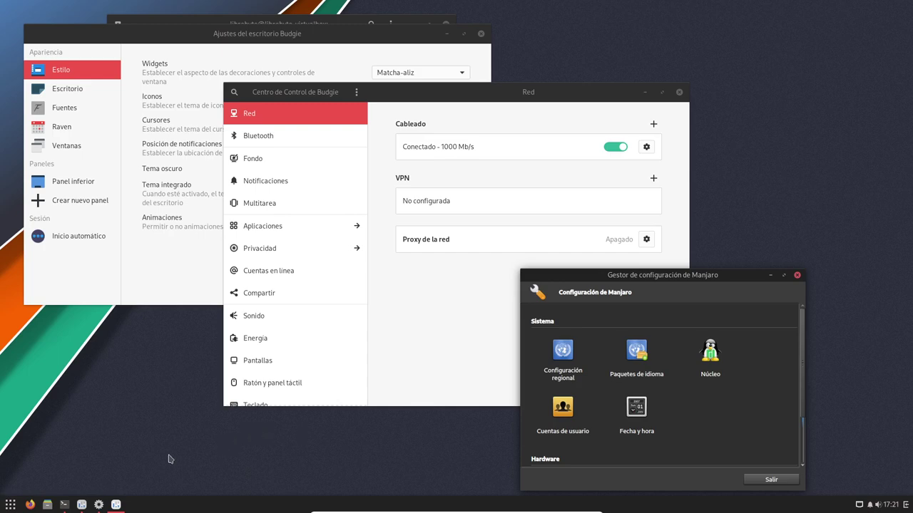
click(9, 504)
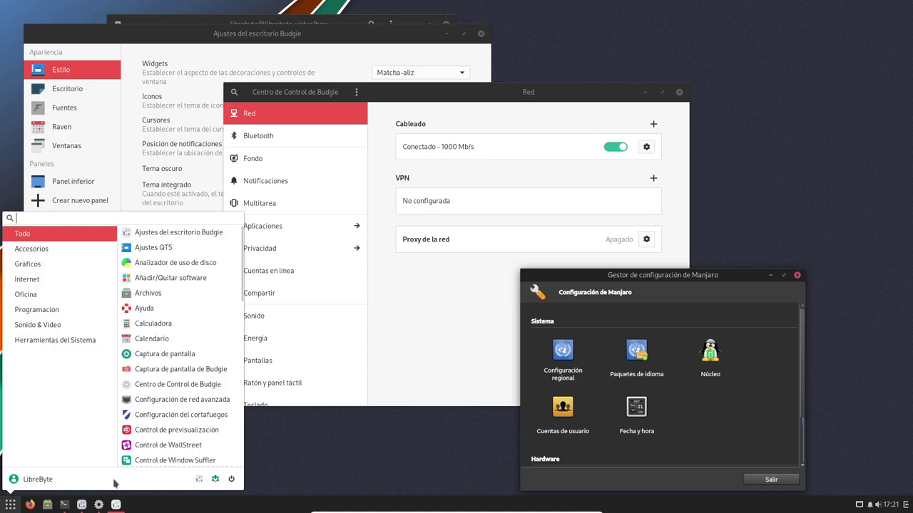
click(205, 511)
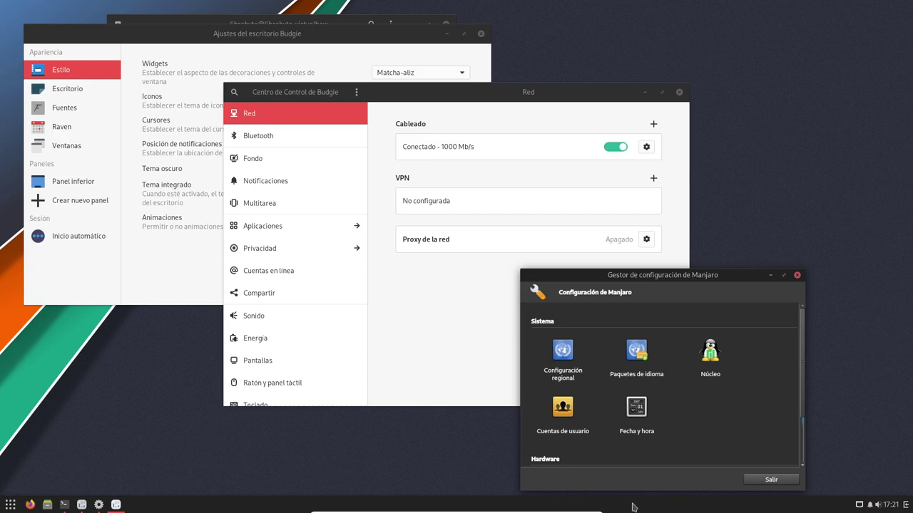
Step: Close the Manjaro settings manager, Budgie Control Centre, desktop settings and terminal windows
drag(730, 291, 718, 260)
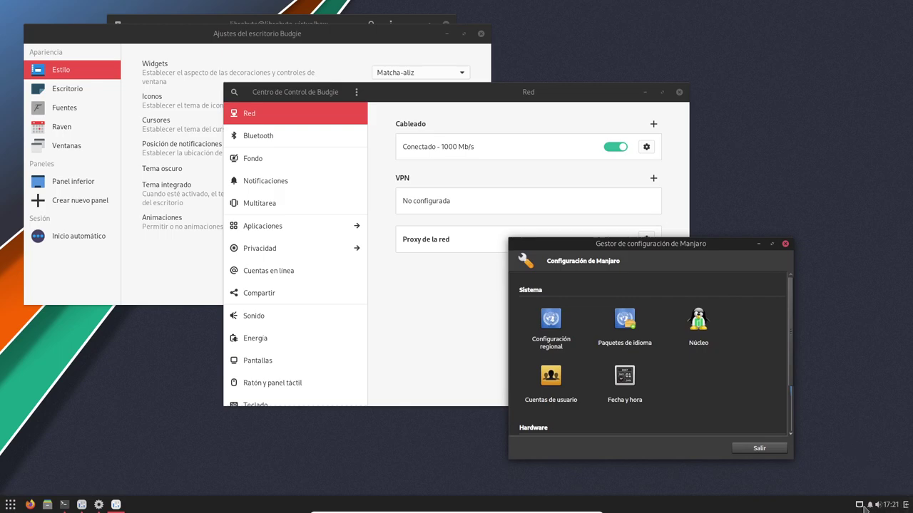
click(784, 244)
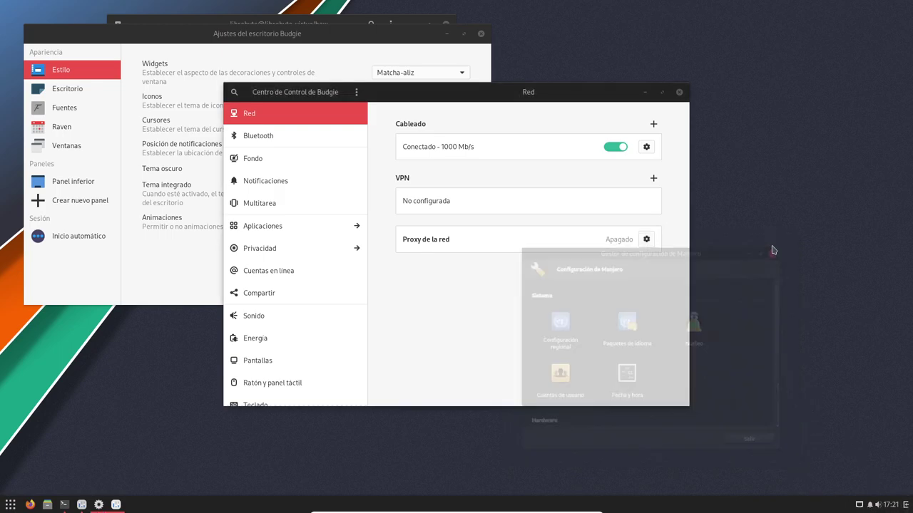
click(678, 92)
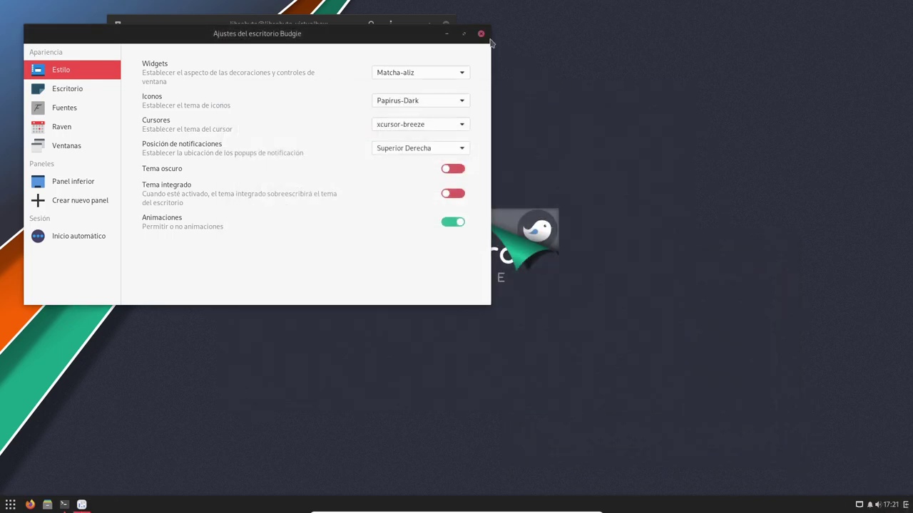
click(481, 33)
click(446, 25)
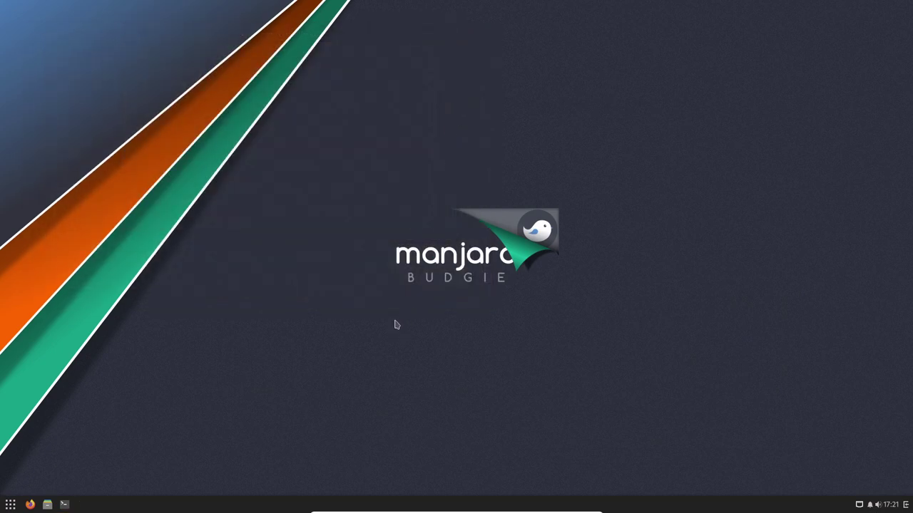